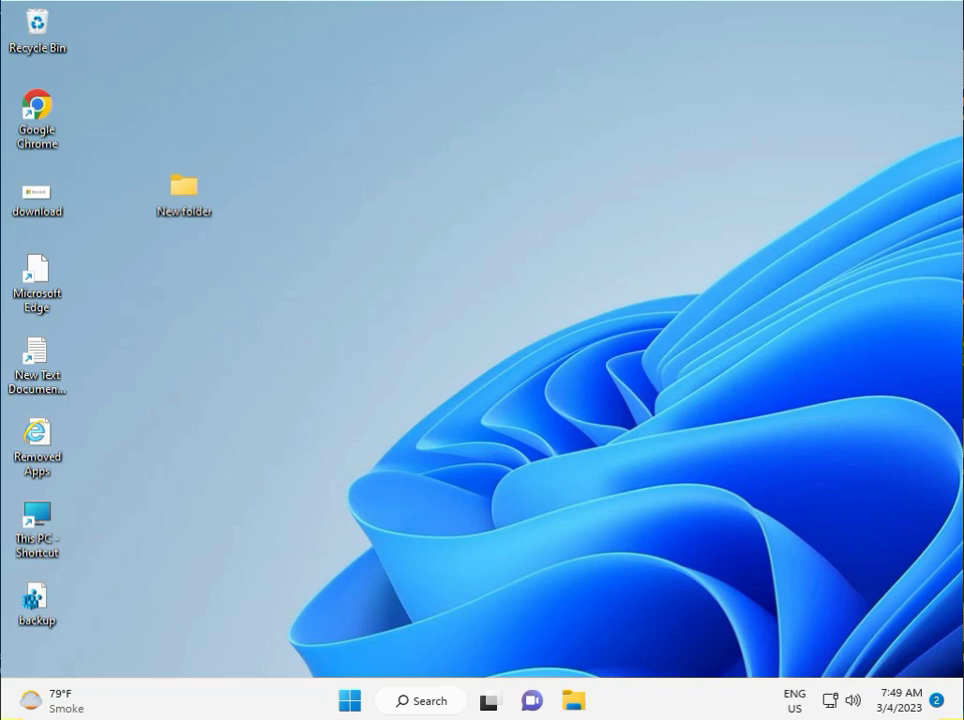
Open Settings from Start and go to the Apps > Optional features page.
left_click(349, 697)
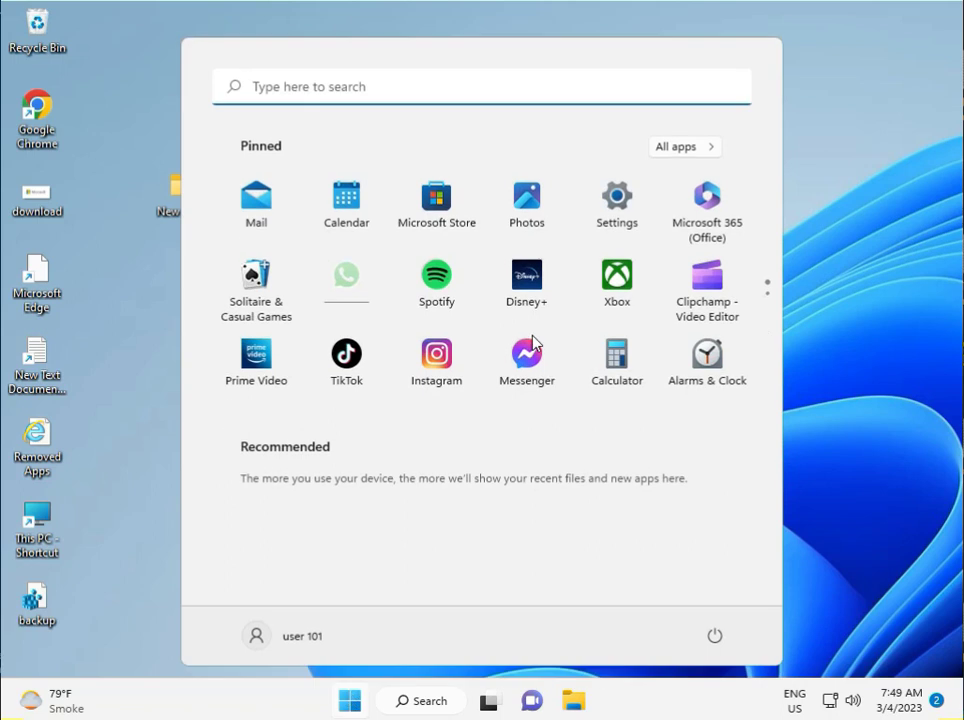
left_click(611, 203)
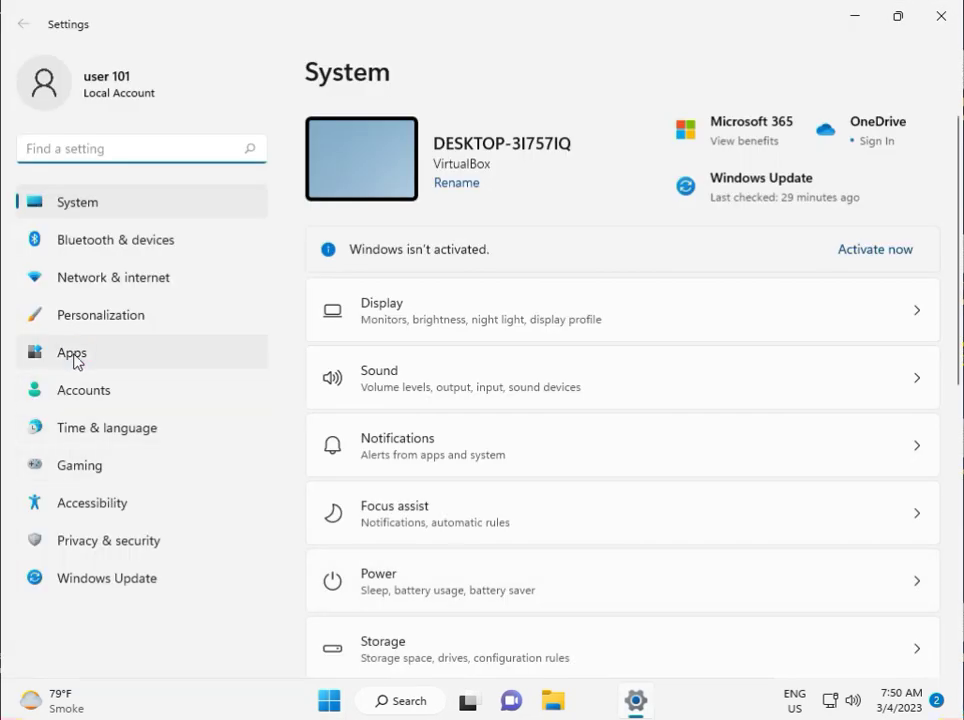
left_click(78, 357)
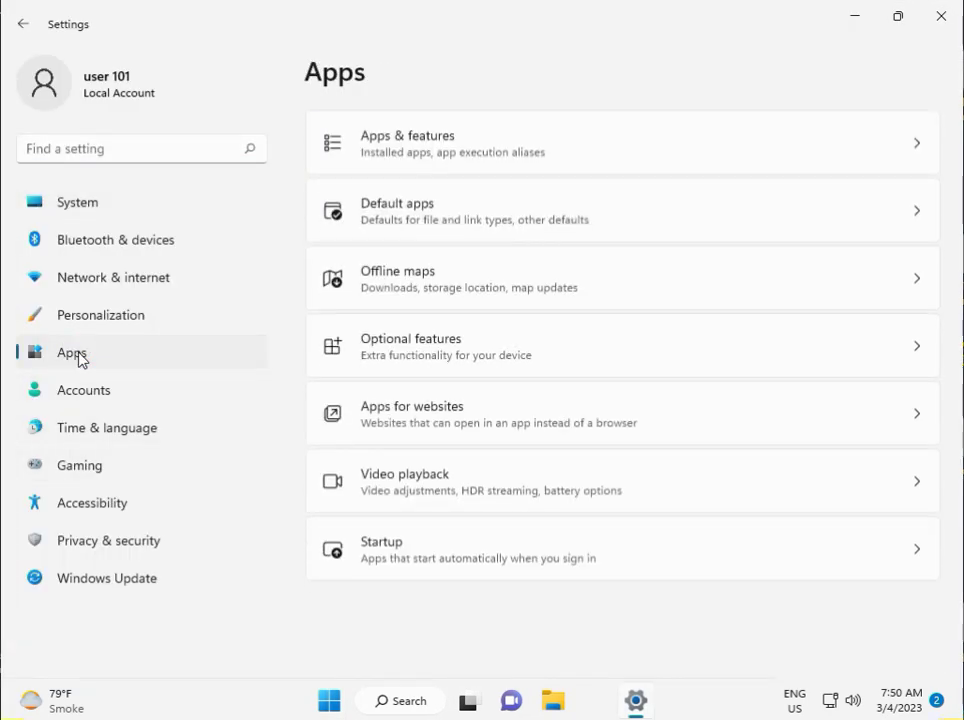
left_click(437, 362)
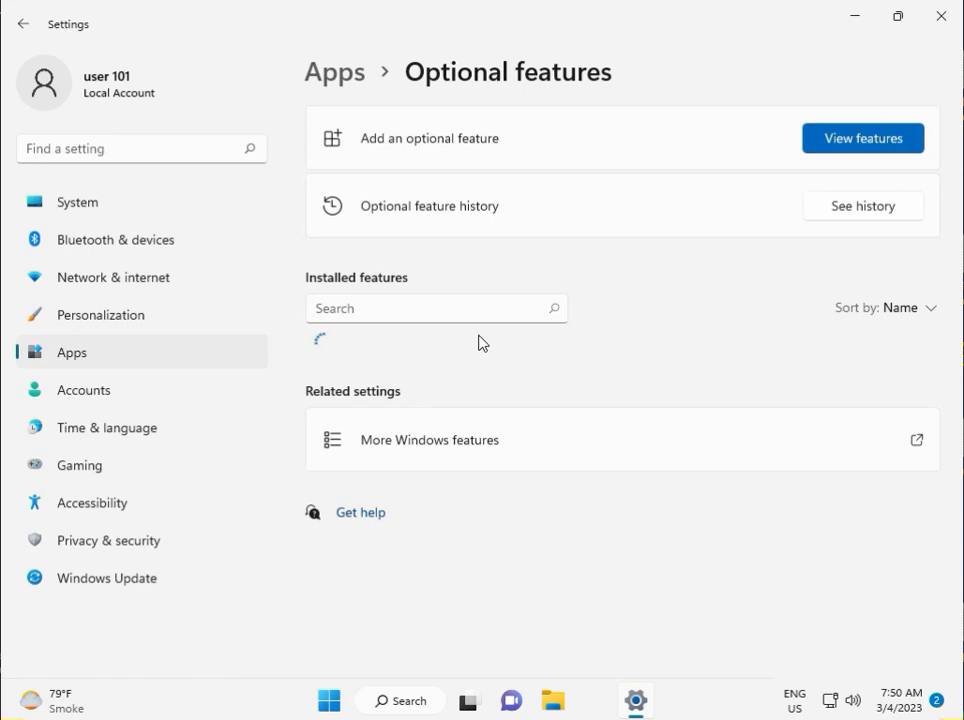
Search 'rip' among optional features, tick RIP Listener and install it.
left_click(885, 148)
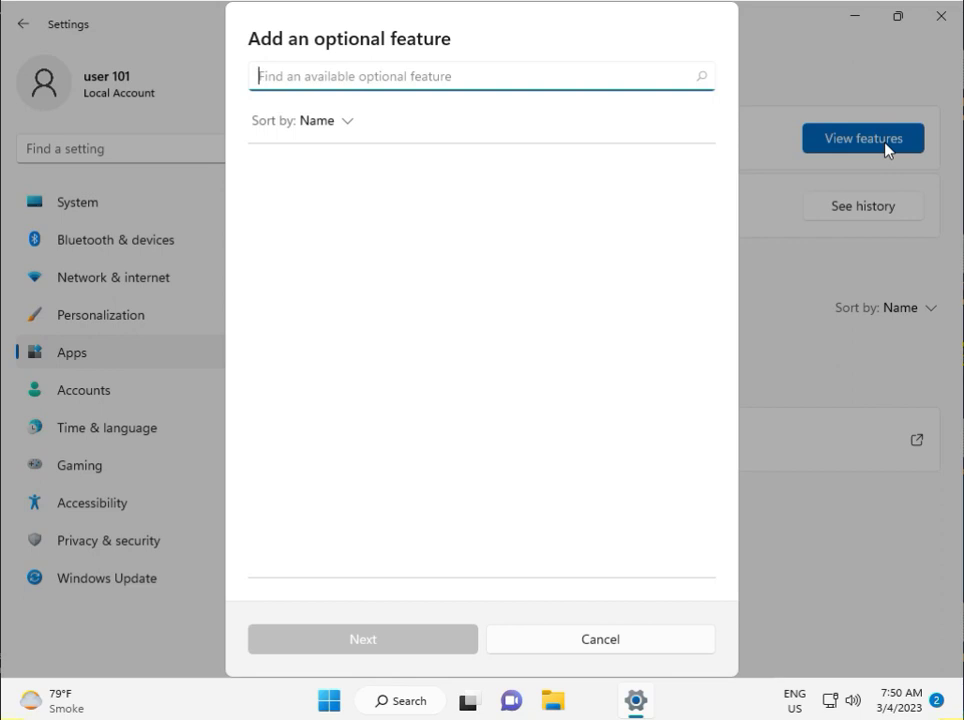
type("rip")
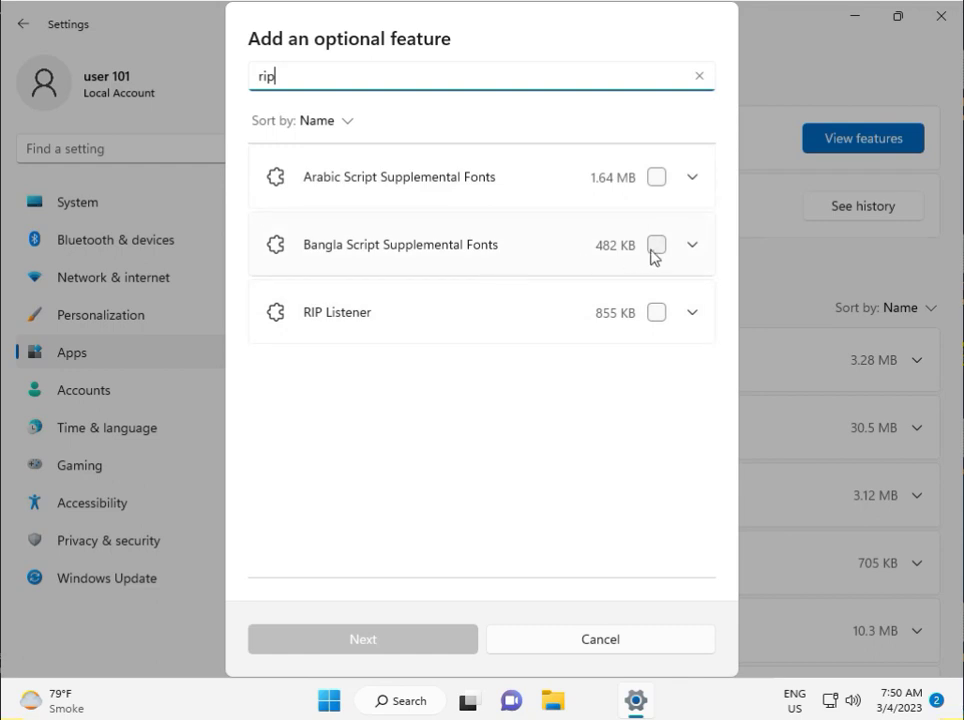
left_click(656, 312)
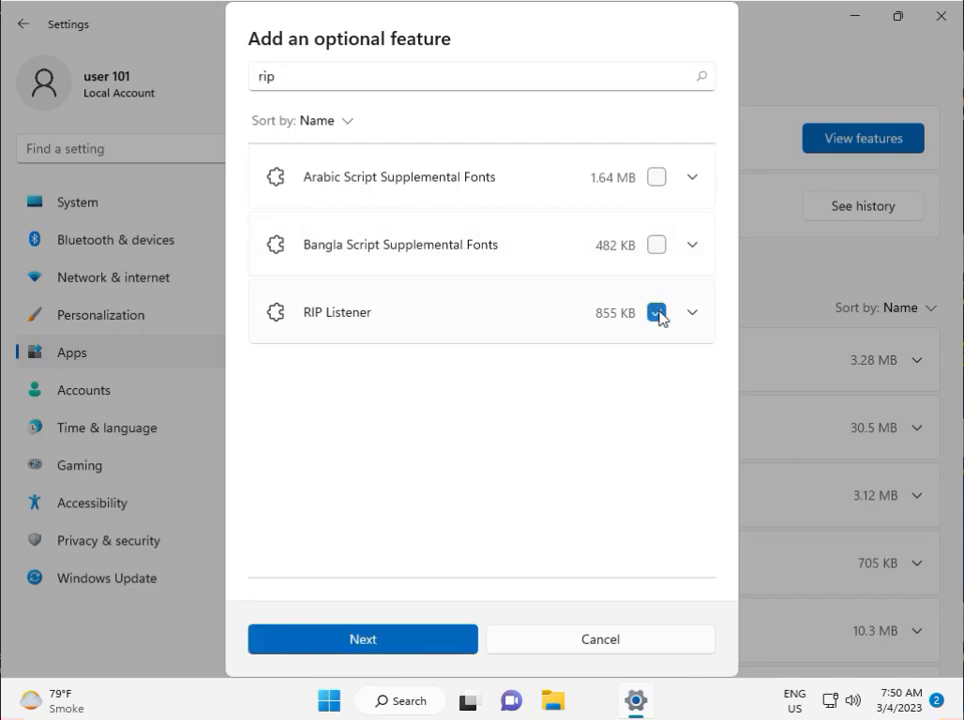
left_click(400, 640)
left_click(400, 640)
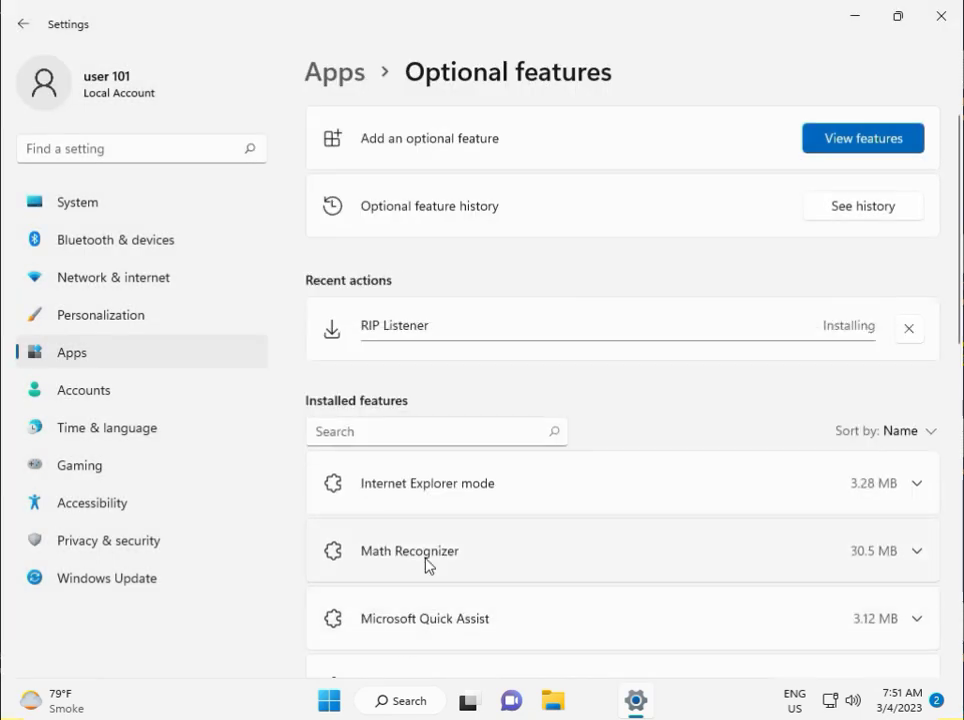
Minimize Settings and launch the Services console with services.msc from Run.
left_click(854, 22)
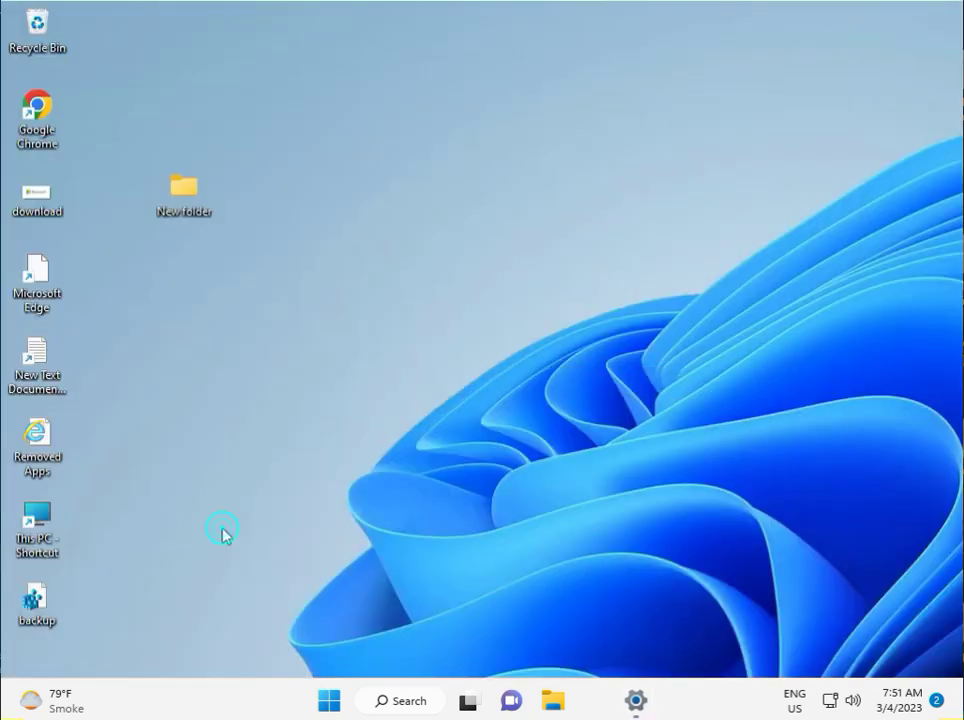
key("super+r")
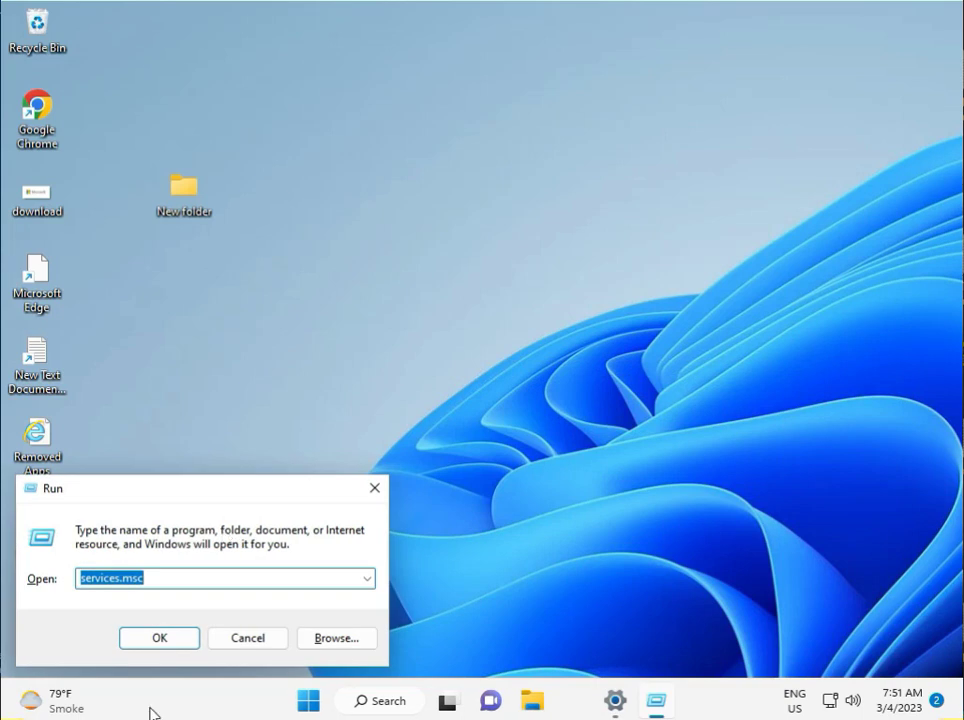
left_click(181, 638)
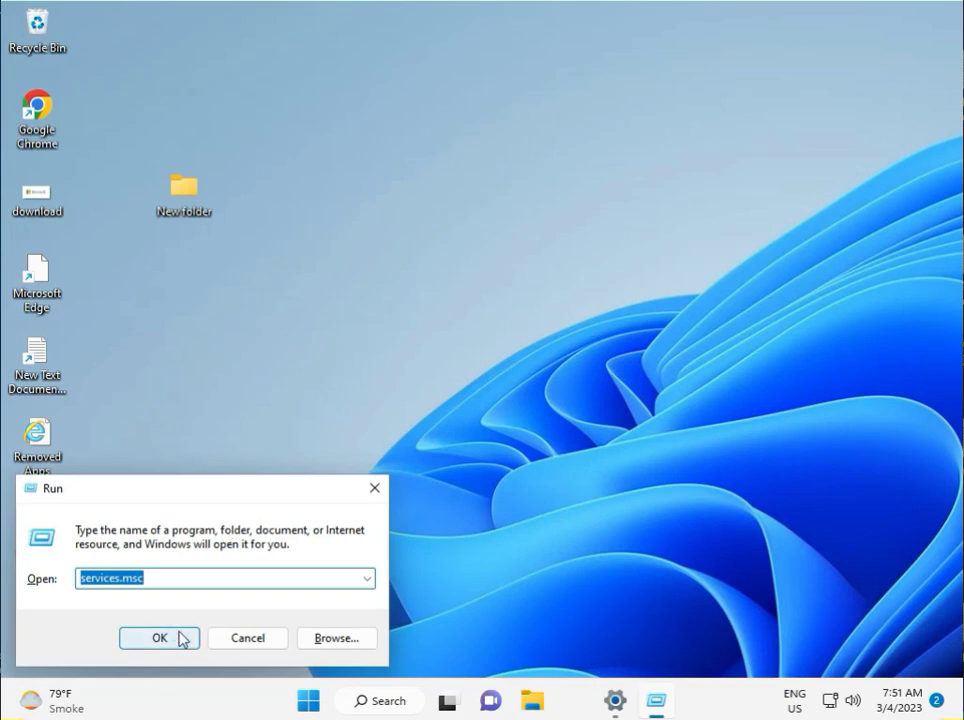
left_click(181, 638)
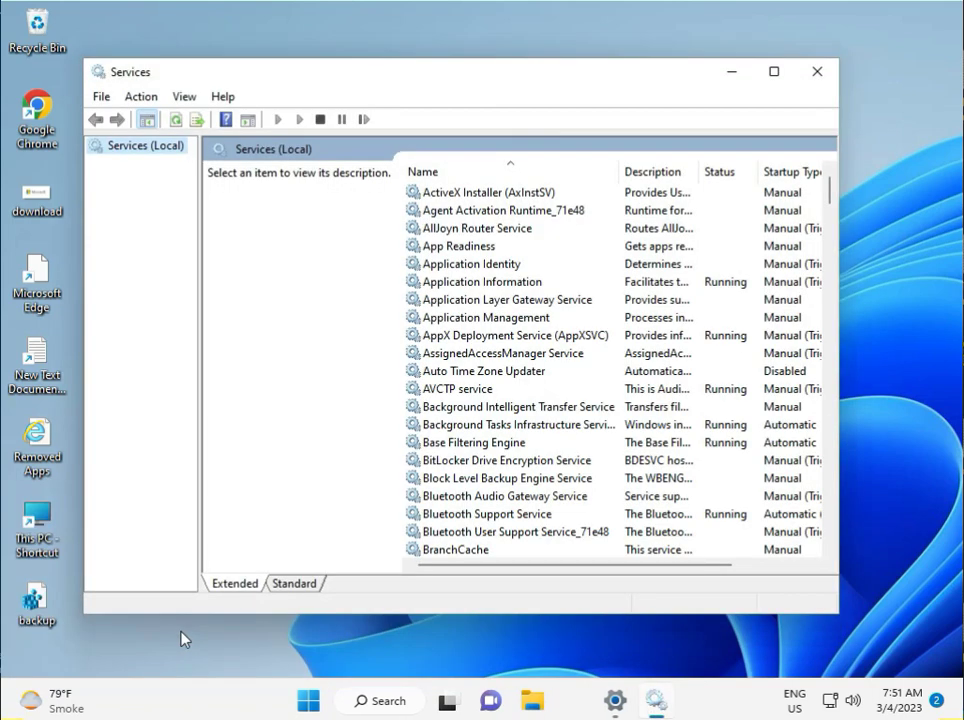
Jump to the W services and scroll down to Windows Modules Installer.
left_click(495, 480)
key("w")
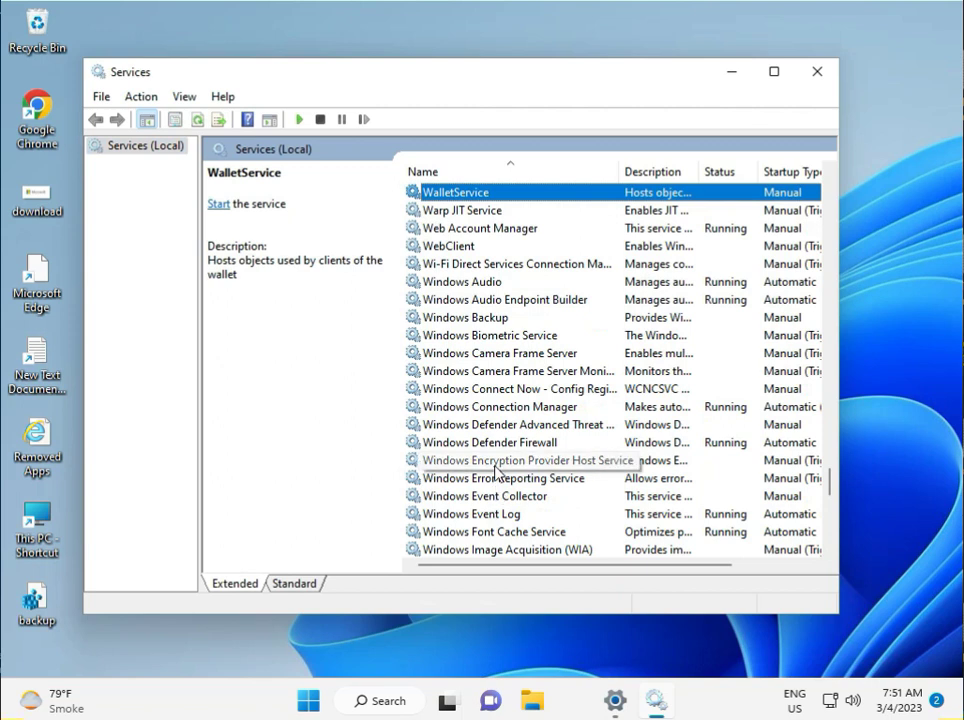
scroll(497, 472, "down", 3)
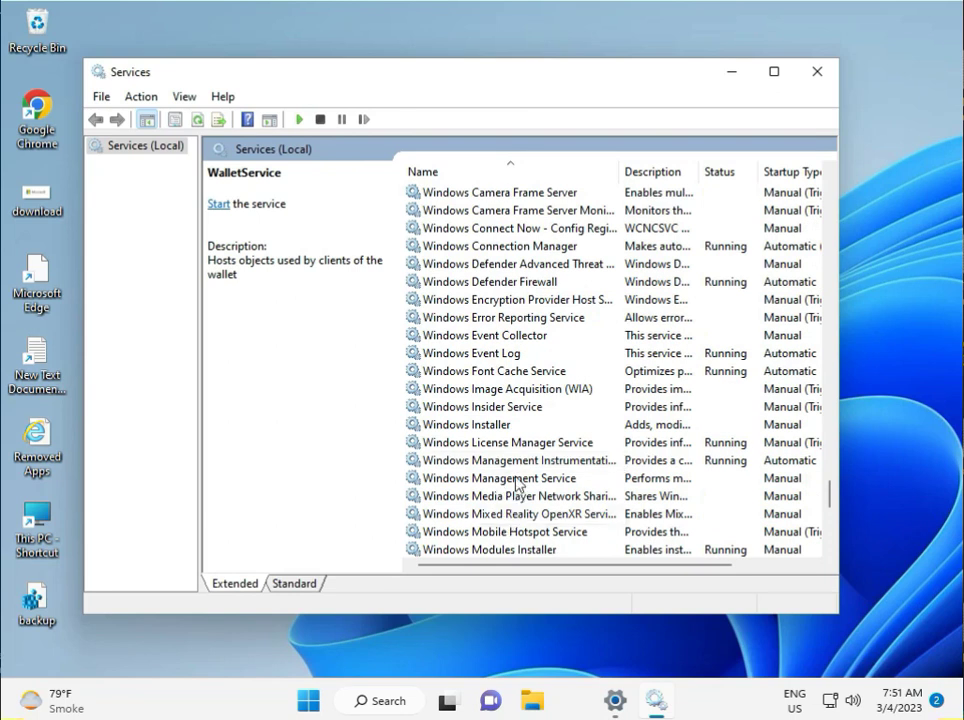
left_click(512, 532)
scroll(512, 535, "down", 1)
scroll(512, 540, "down", 1)
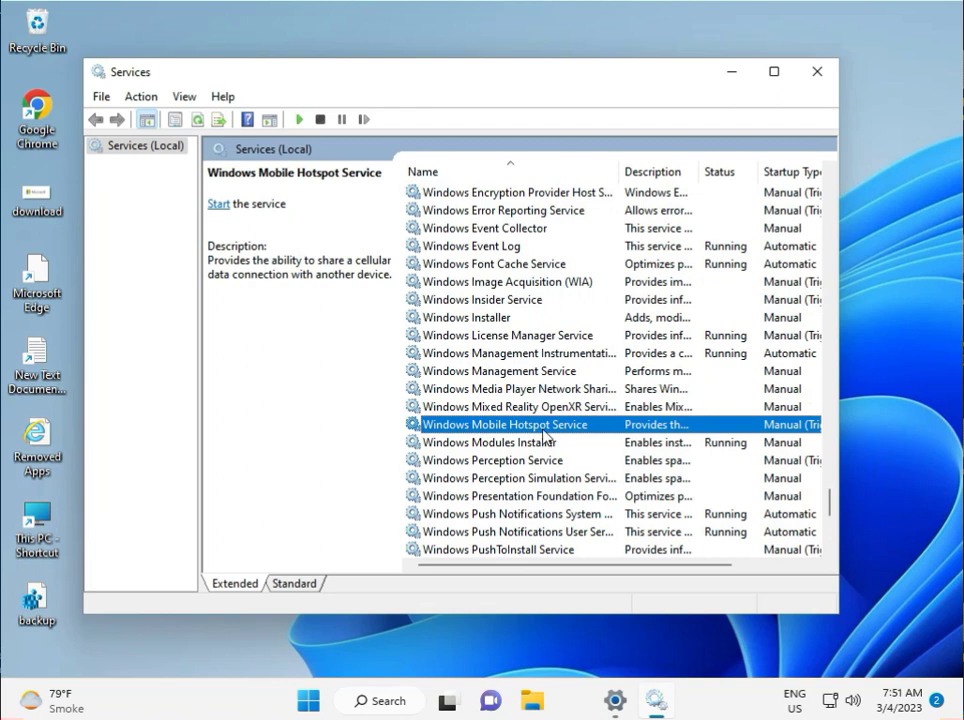
Restart the Windows Modules Installer service and dismiss the progress notice.
left_click(544, 451)
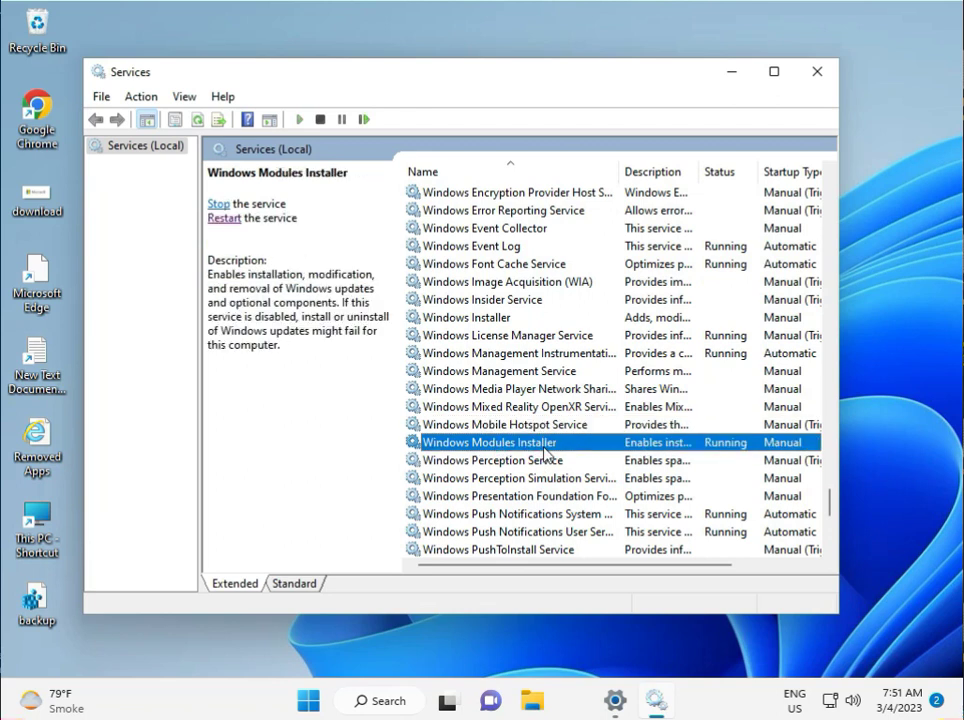
left_click(224, 219)
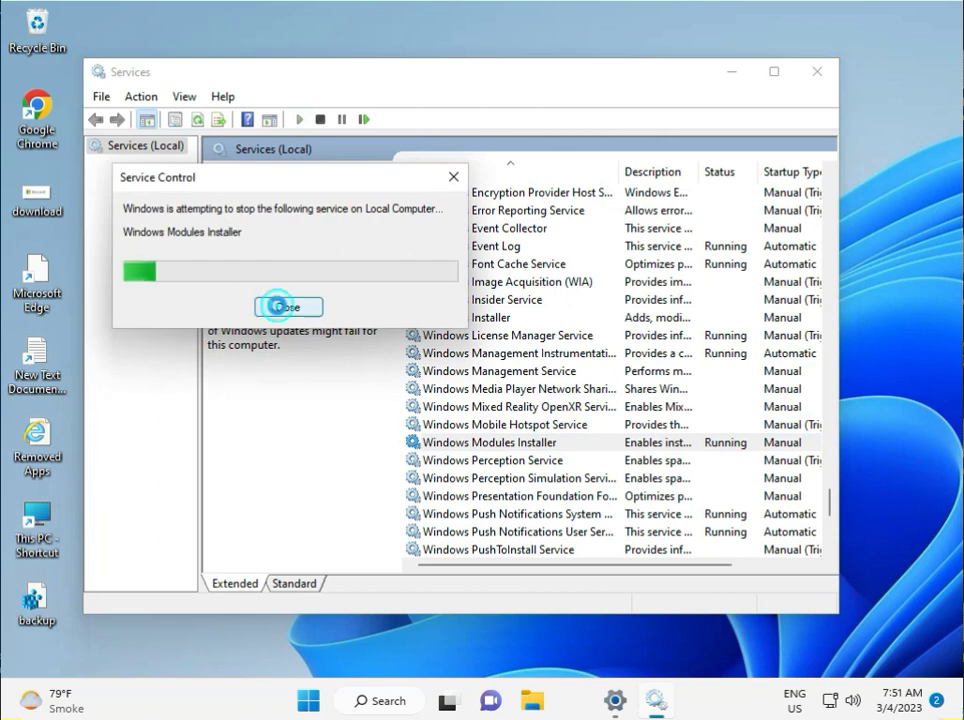
left_click(279, 306)
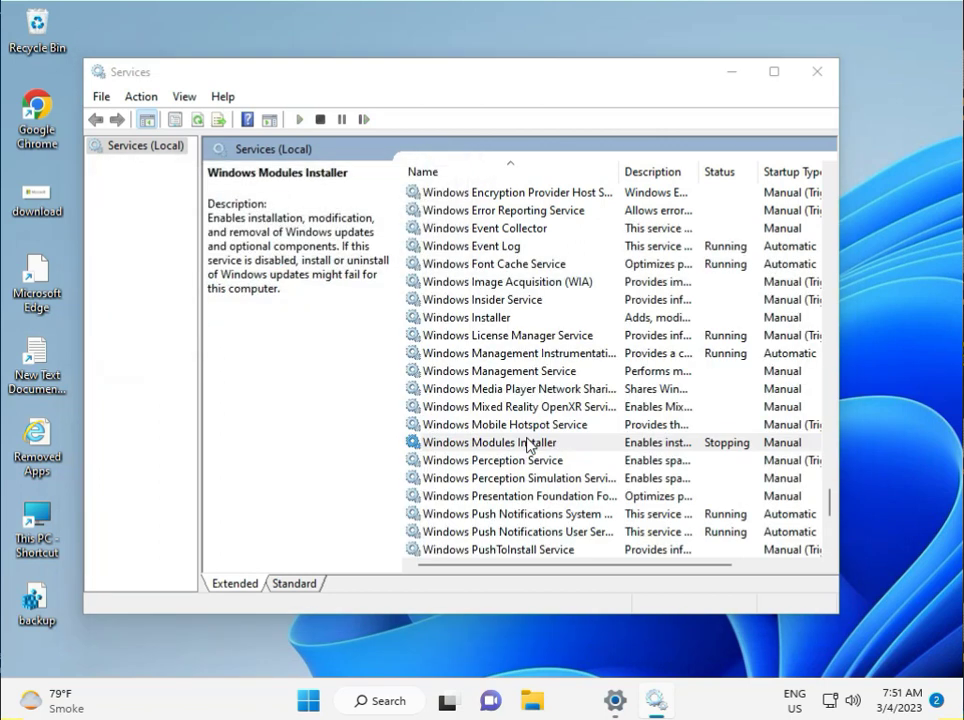
Set Windows Modules Installer's startup type to Automatic, apply, and recheck its properties.
double_click(527, 446)
left_click(454, 329)
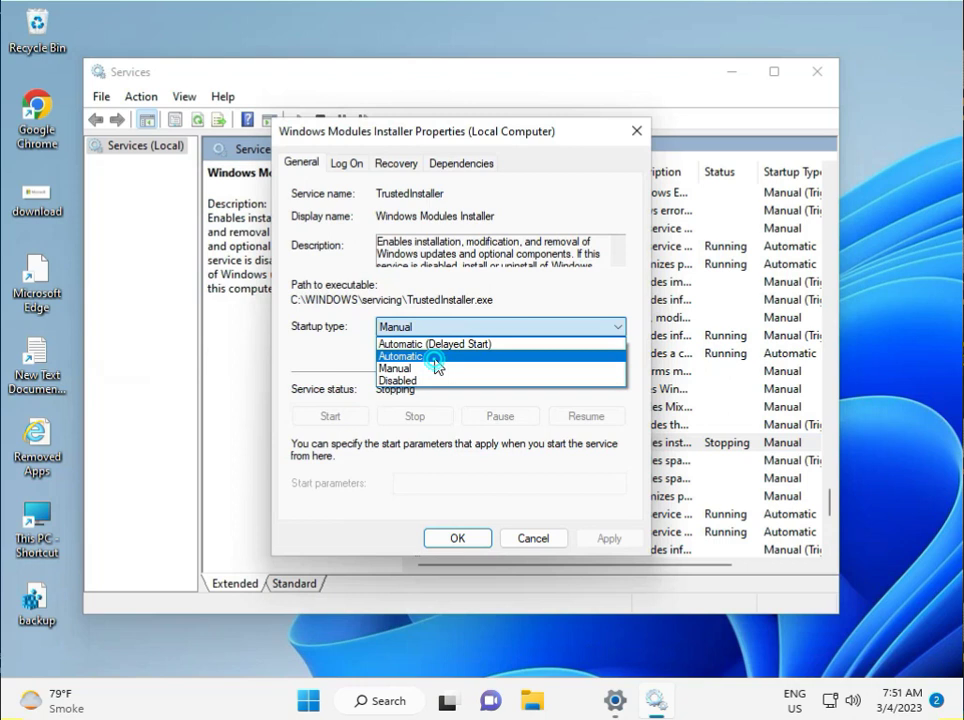
left_click(435, 357)
left_click(600, 539)
left_click(458, 539)
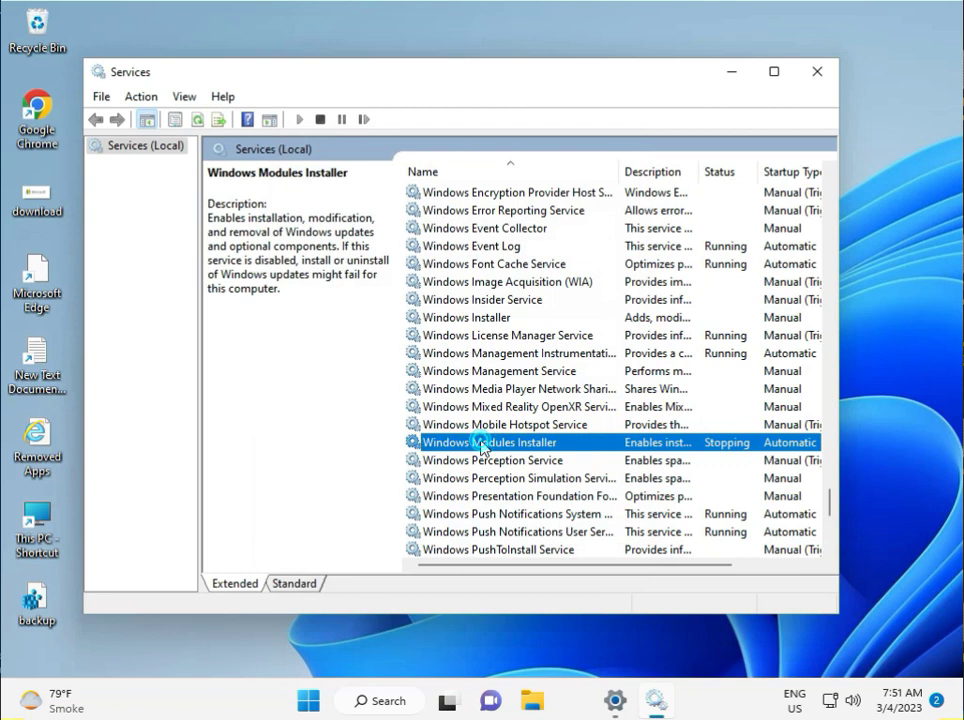
double_click(481, 444)
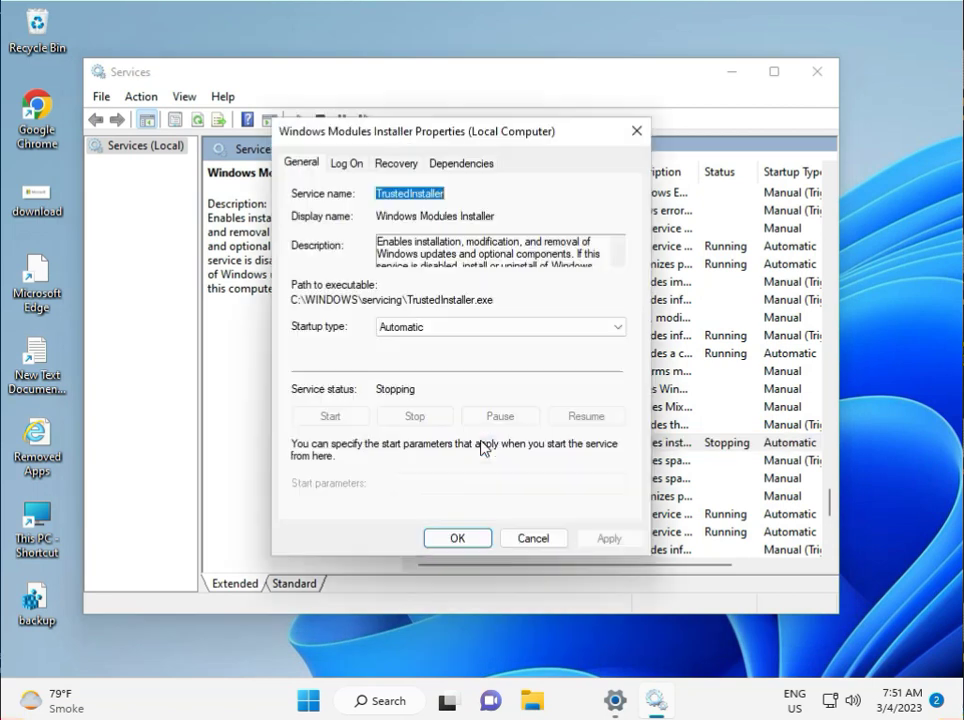
left_click(457, 539)
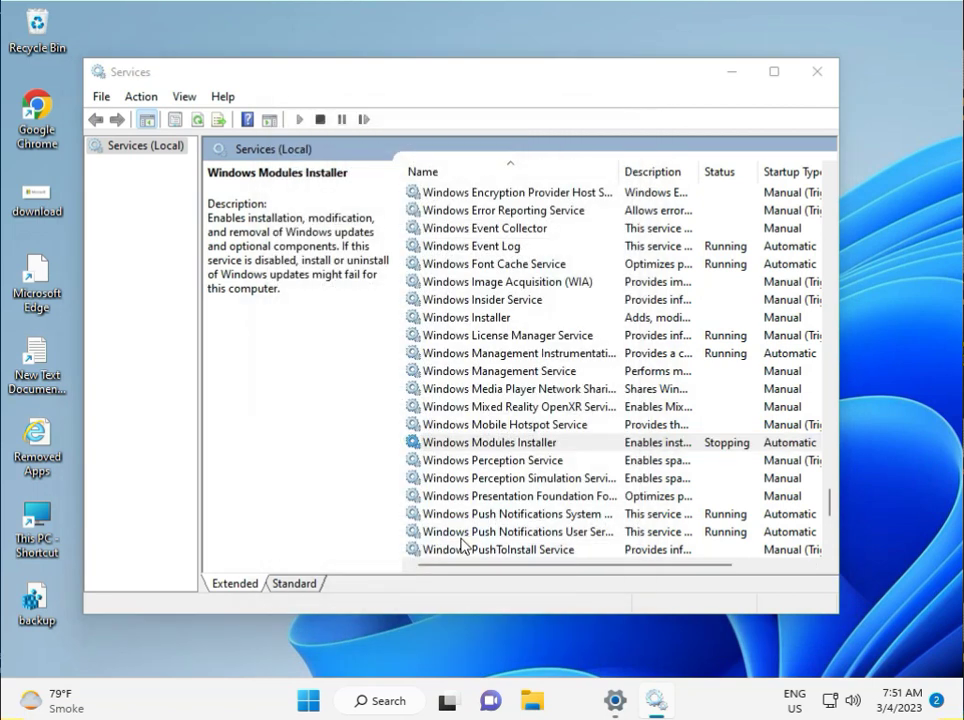
left_click(463, 462)
Close Services and open the Local Group Policy Editor maximized using gpedit.msc.
left_click(463, 444)
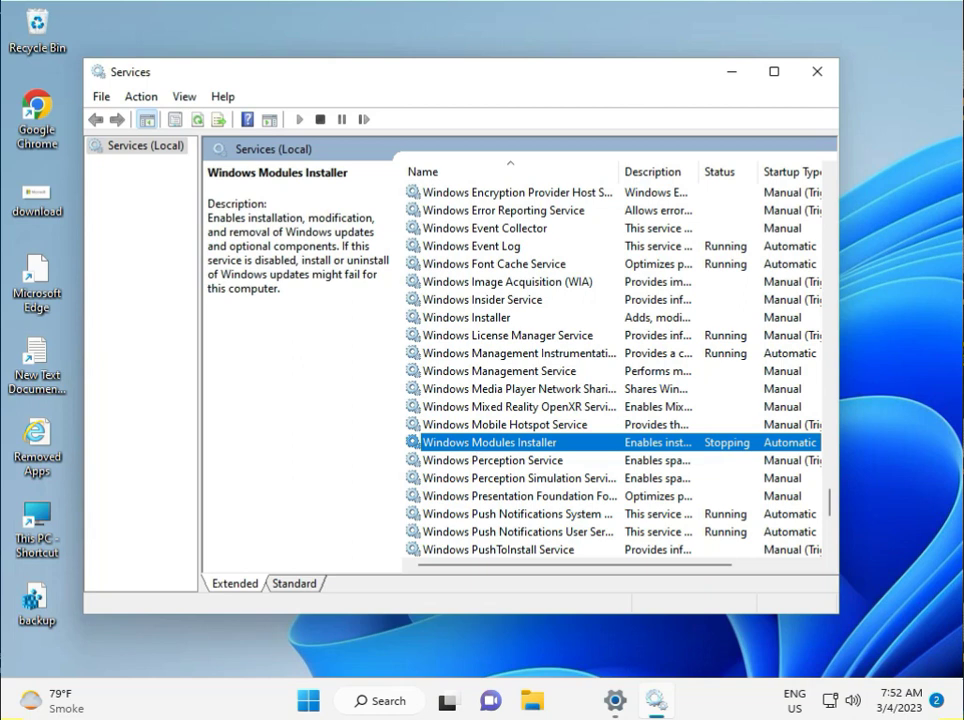
left_click(745, 715)
left_click(822, 72)
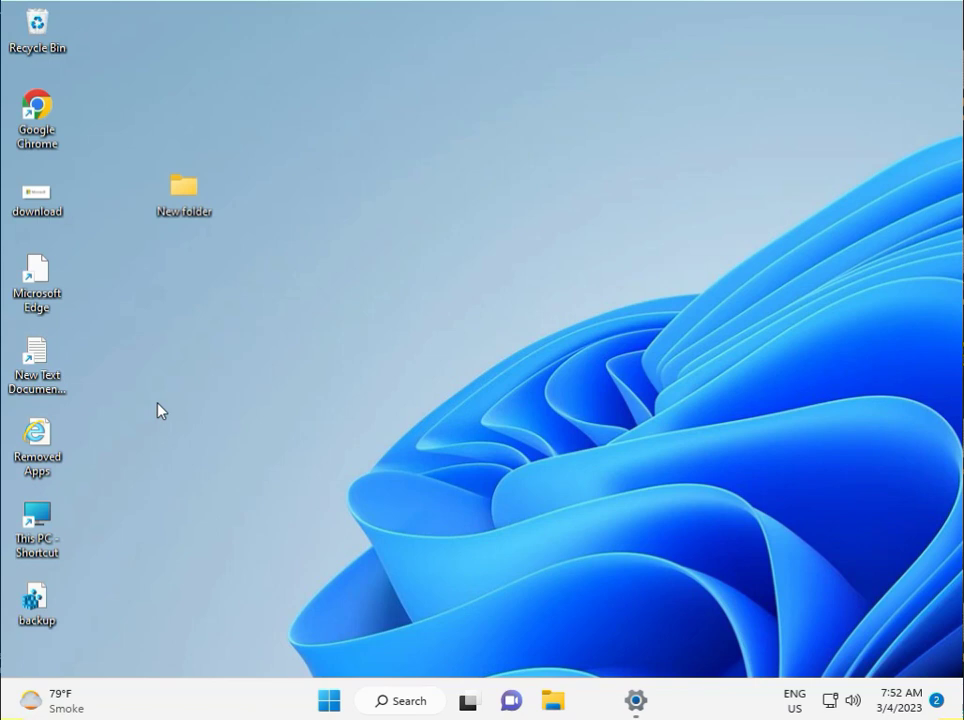
key("super+r")
type("gp")
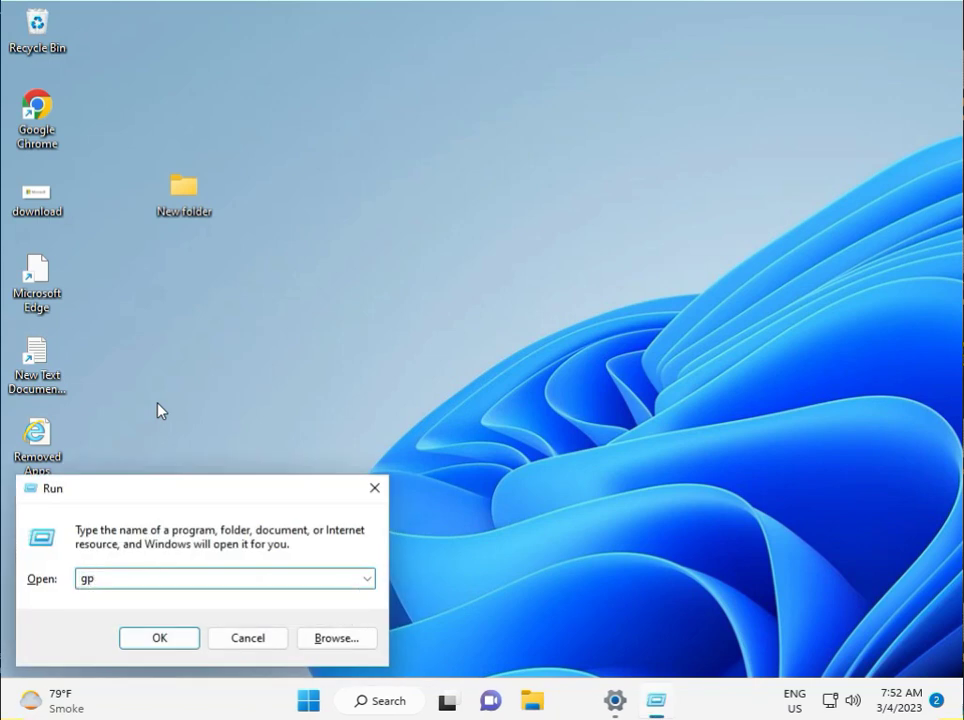
type("edit.msc")
key("Return")
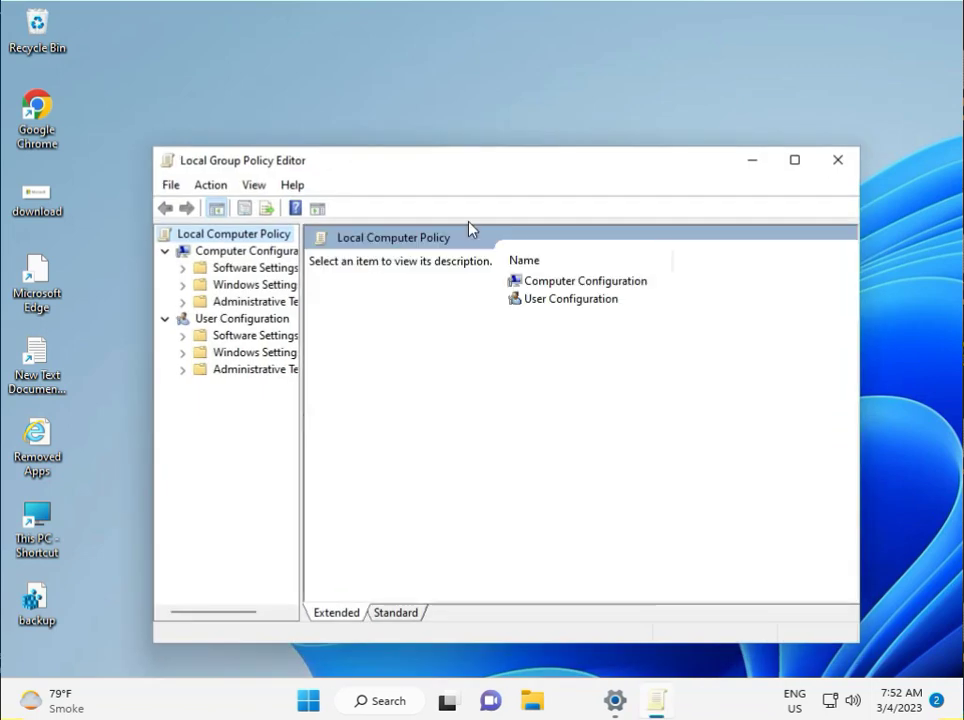
left_click(794, 160)
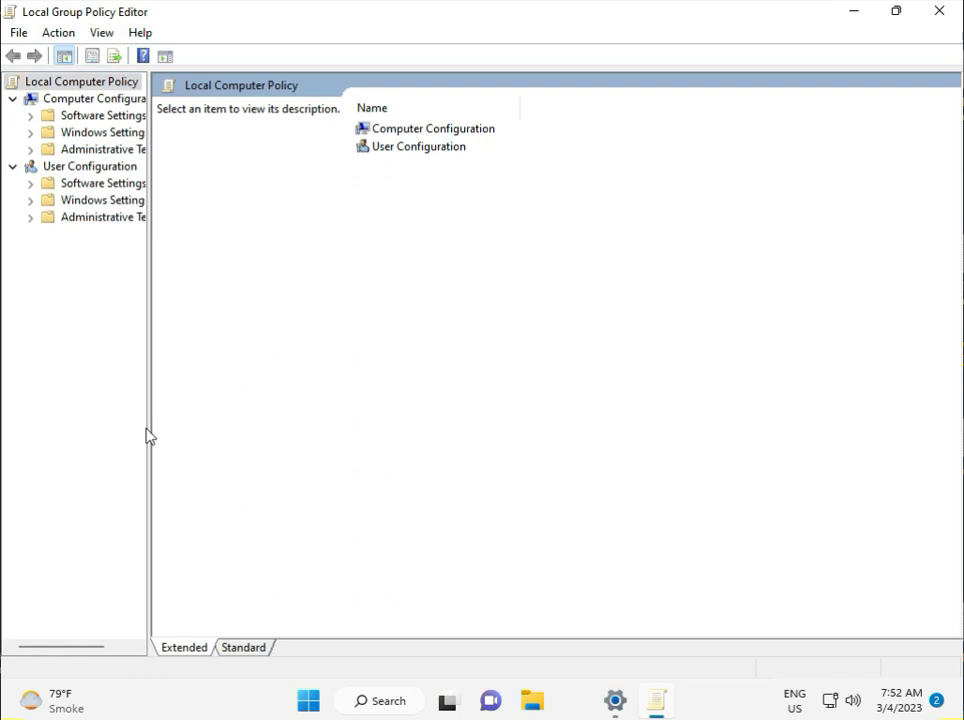
Navigate to User Configuration > Administrative Templates > Control Panel > Programs and select Hide "Windows Features".
left_click_drag(147, 429, 355, 444)
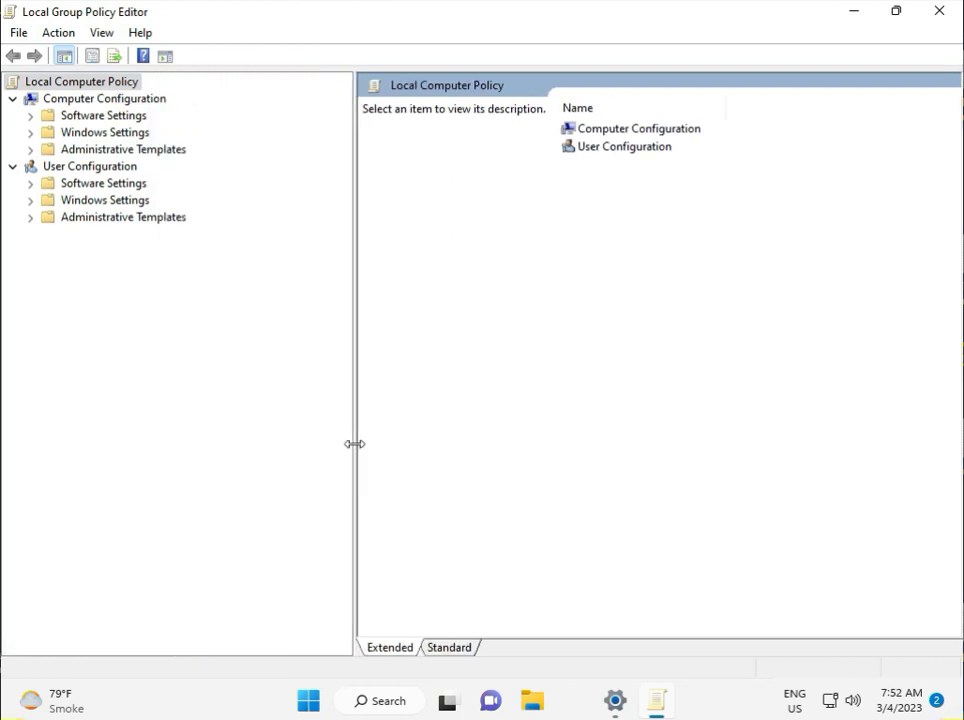
left_click(78, 168)
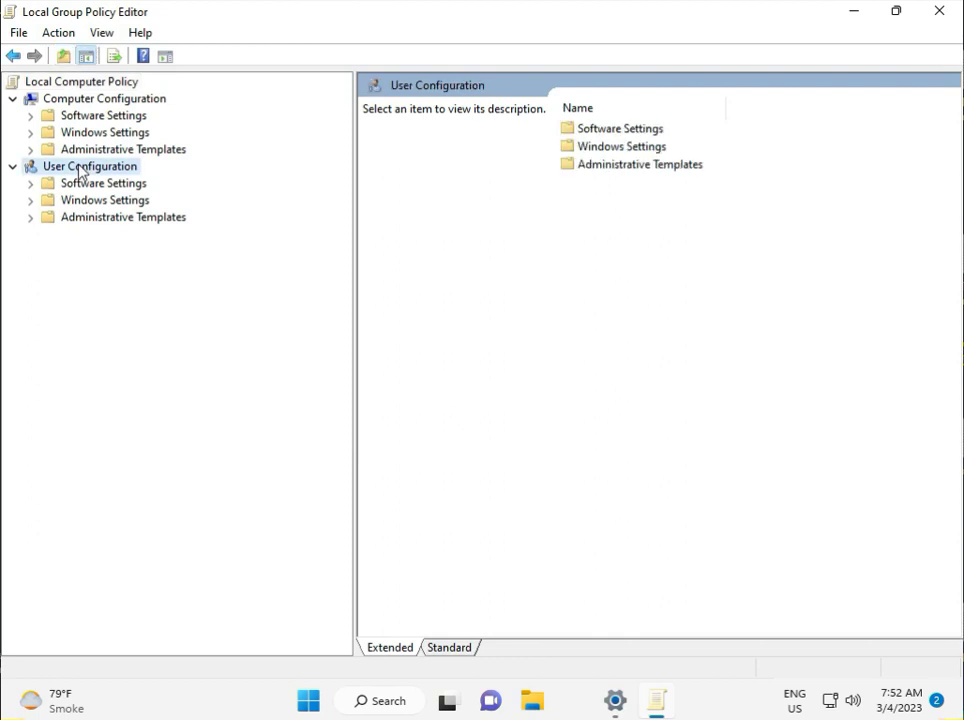
left_click(31, 218)
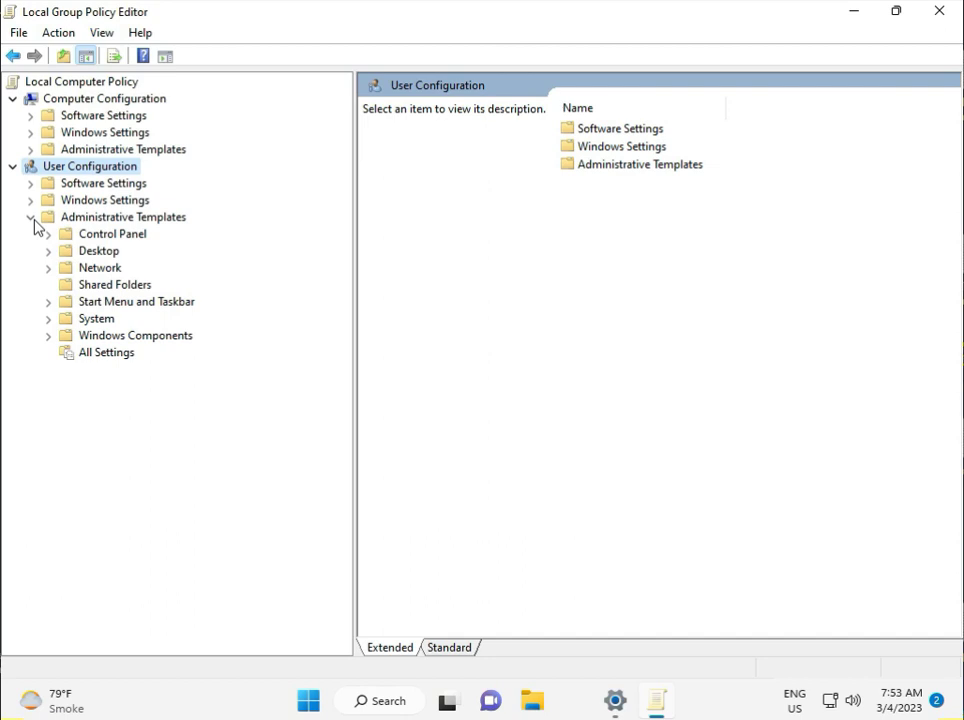
left_click(48, 236)
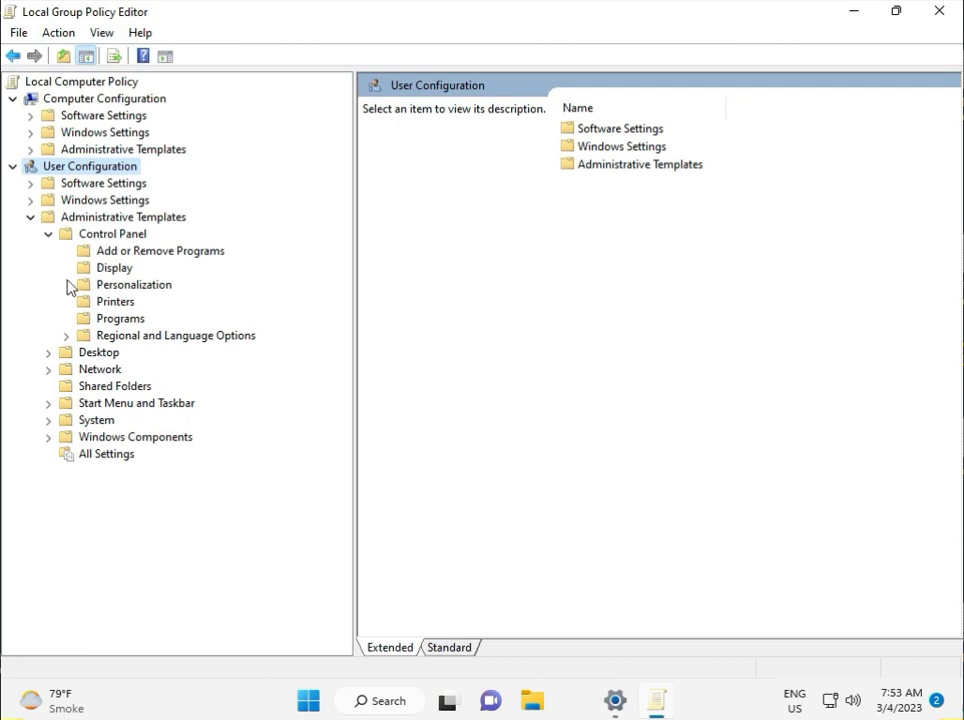
left_click(90, 320)
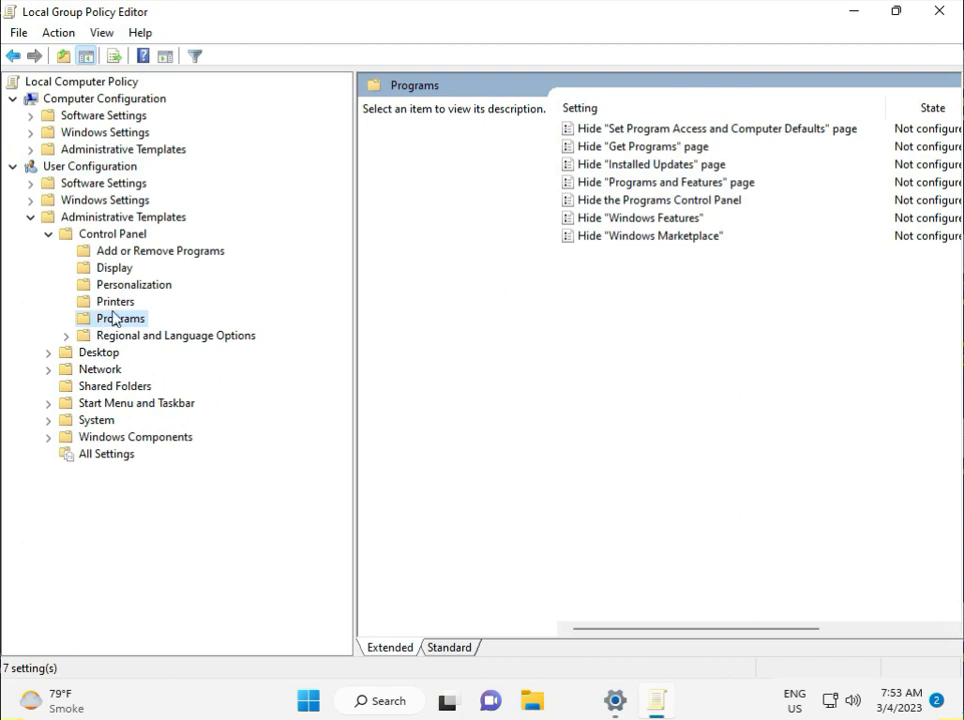
left_click(655, 220)
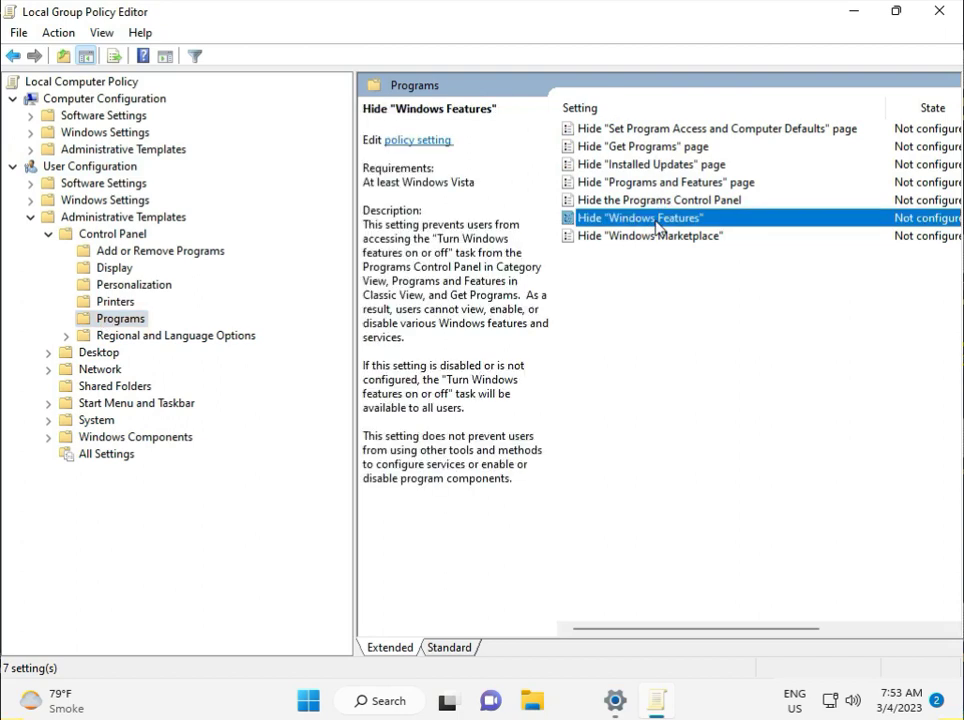
Set the Hide "Windows Features" policy to Disabled, apply it and close the dialog.
double_click(656, 224)
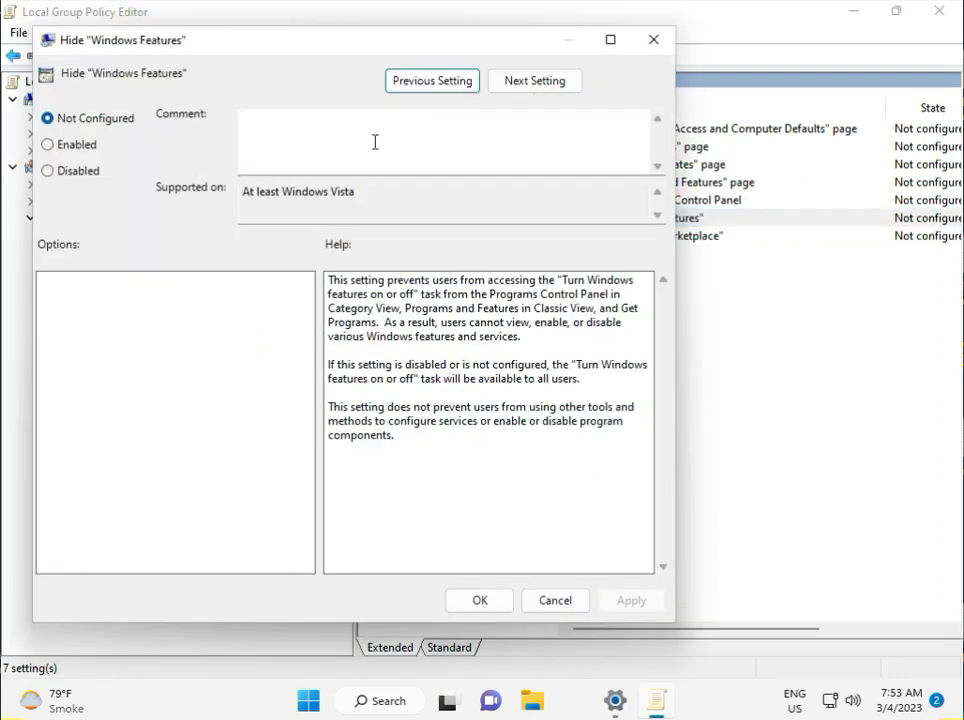
left_click(68, 171)
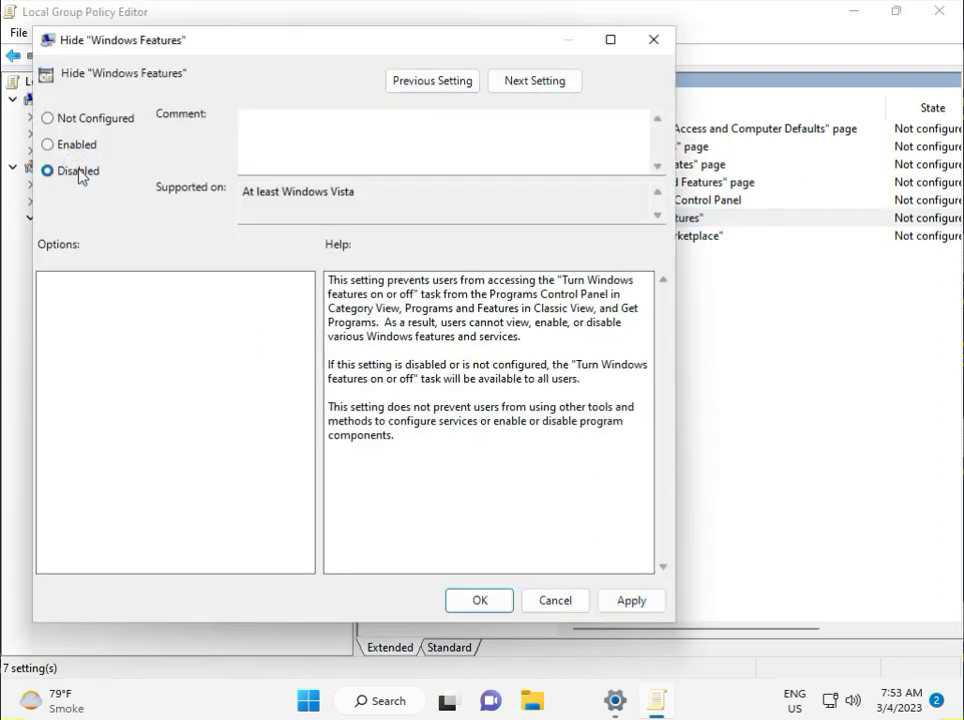
left_click(640, 612)
left_click(480, 600)
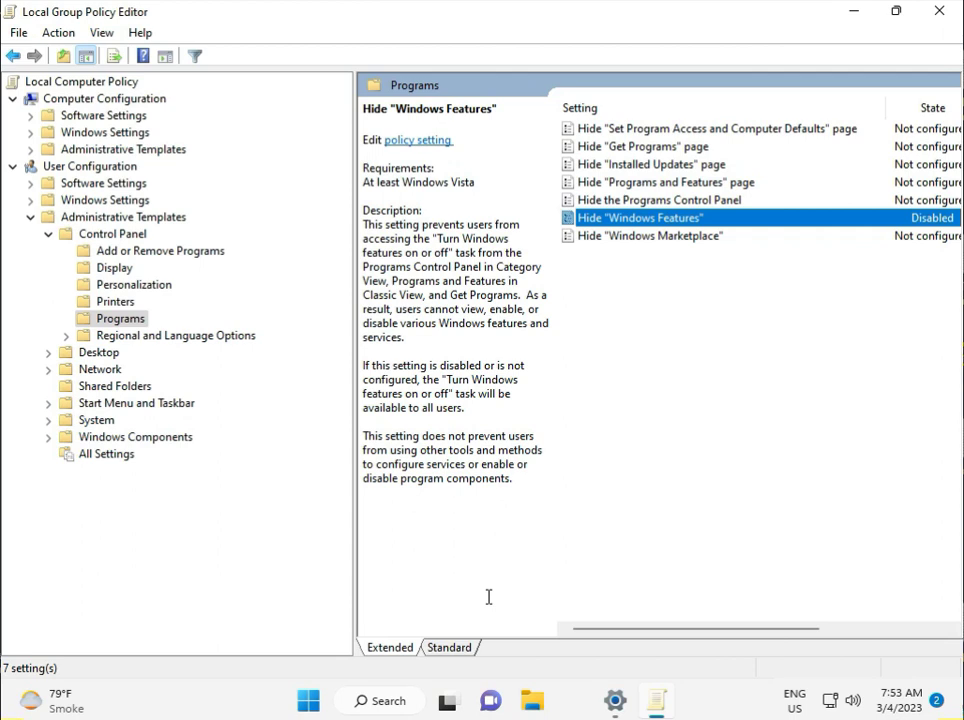
Close the policy editor and launch Command Prompt as administrator via a Start search for 'cmd'.
left_click(940, 13)
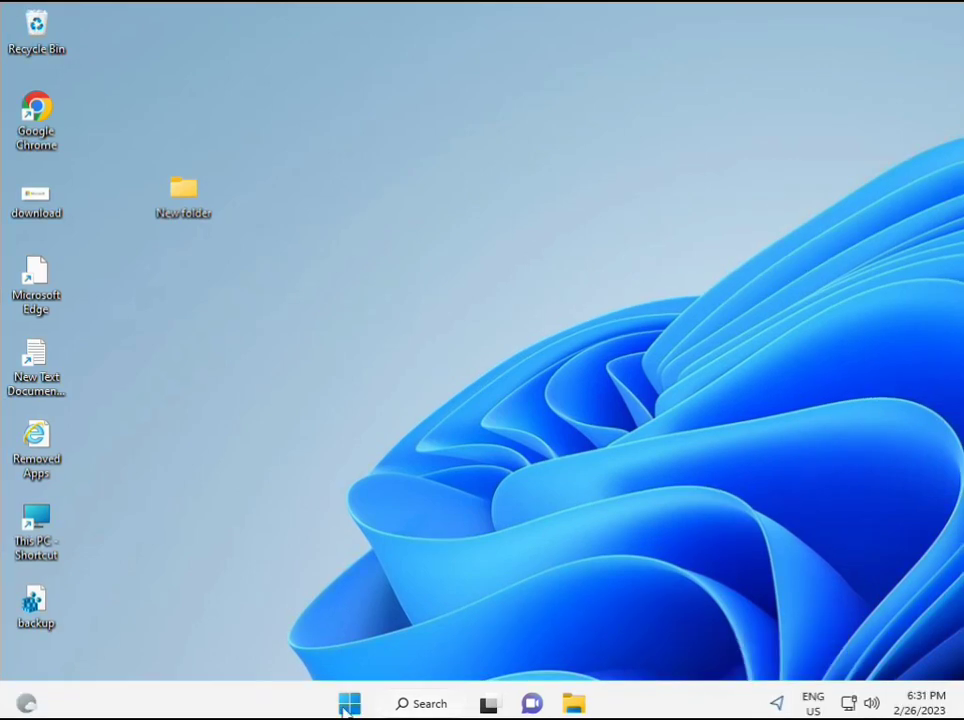
left_click(349, 703)
left_click(392, 706)
type("cmd")
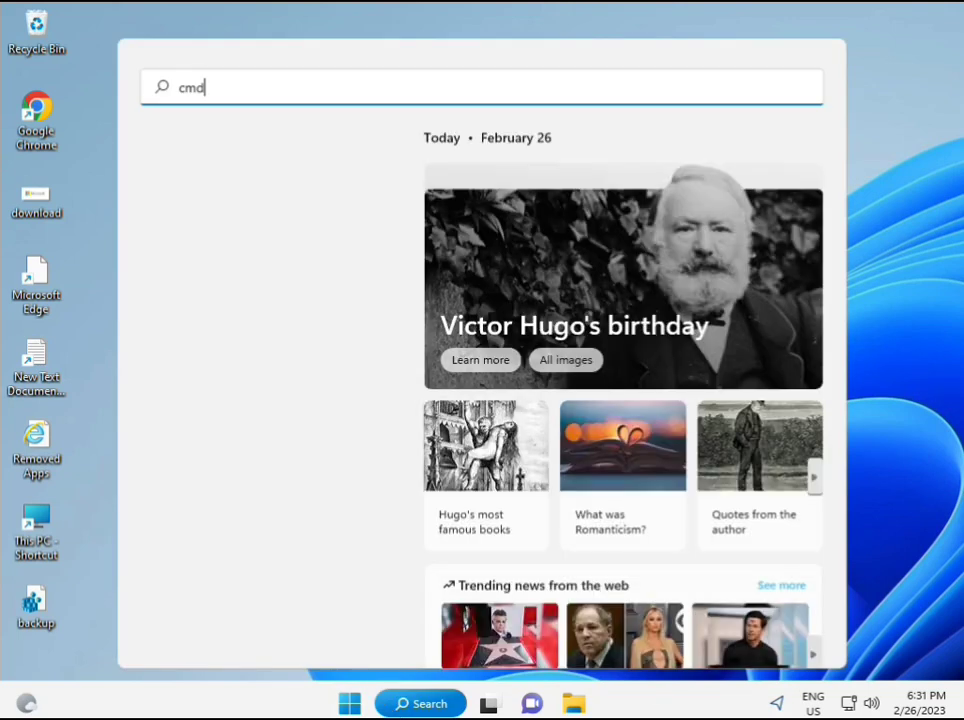
left_click(212, 234)
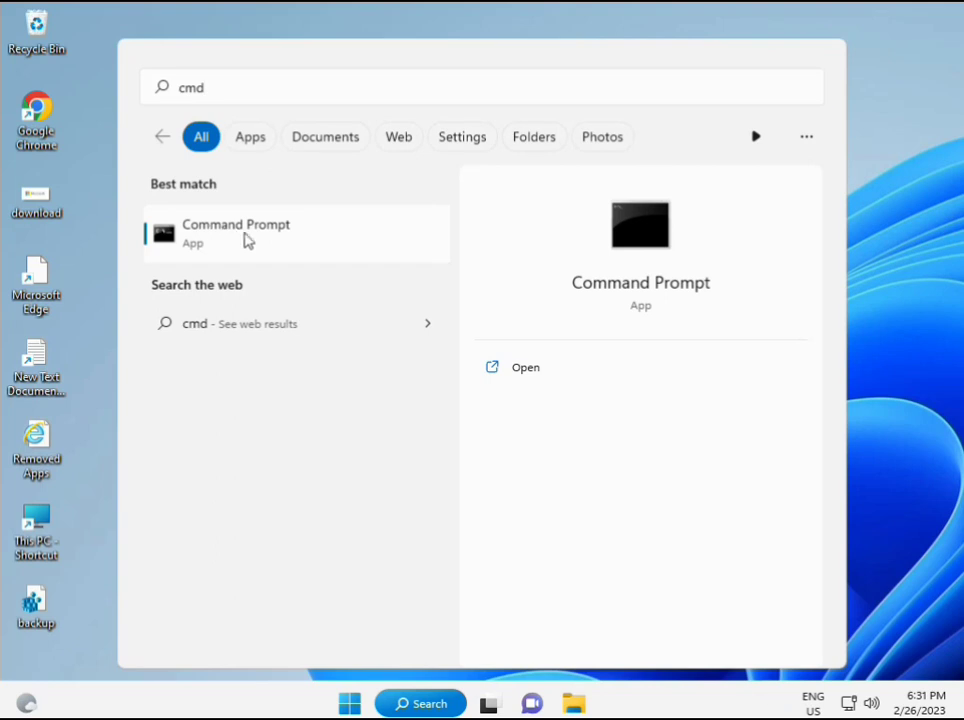
right_click(250, 241)
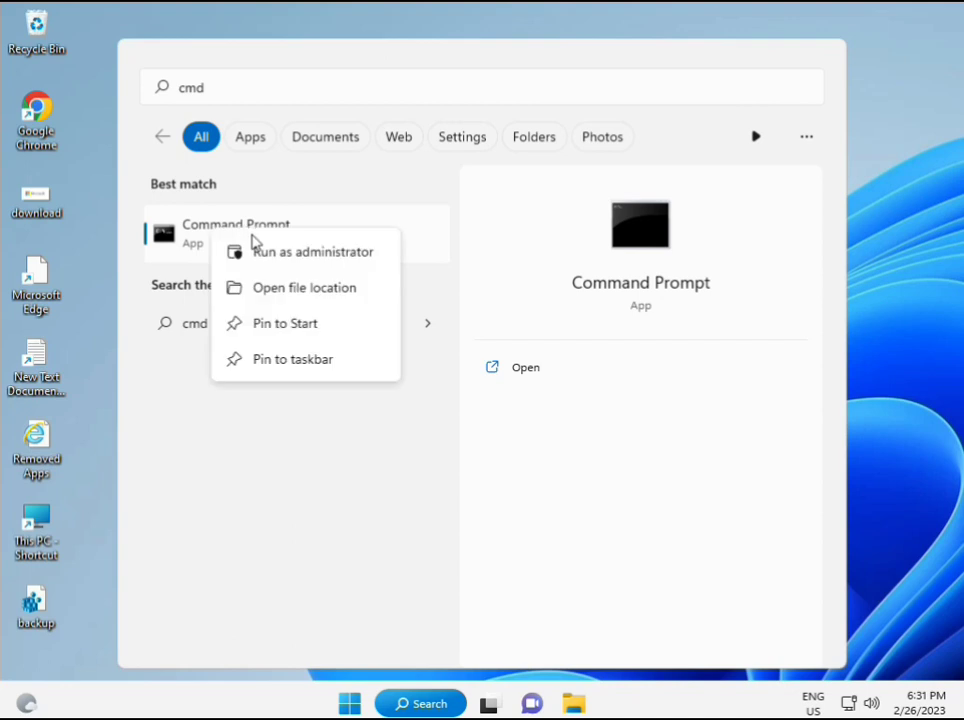
left_click(297, 258)
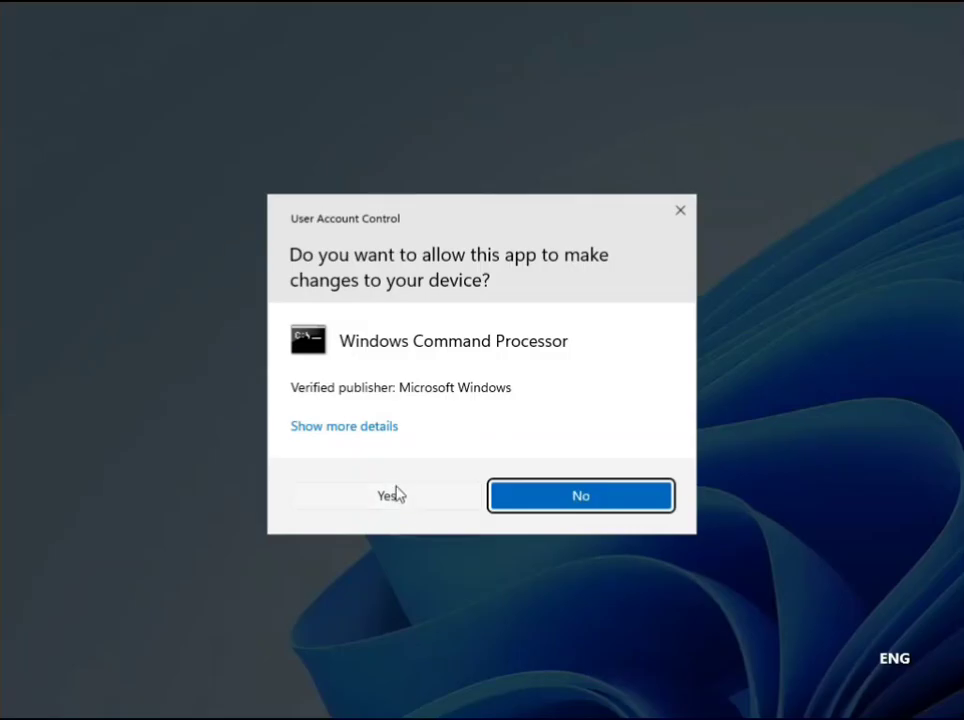
Approve the admin prompt, run sfc /scannow, then select the DISM CheckHealth line in Notepad.
left_click(389, 495)
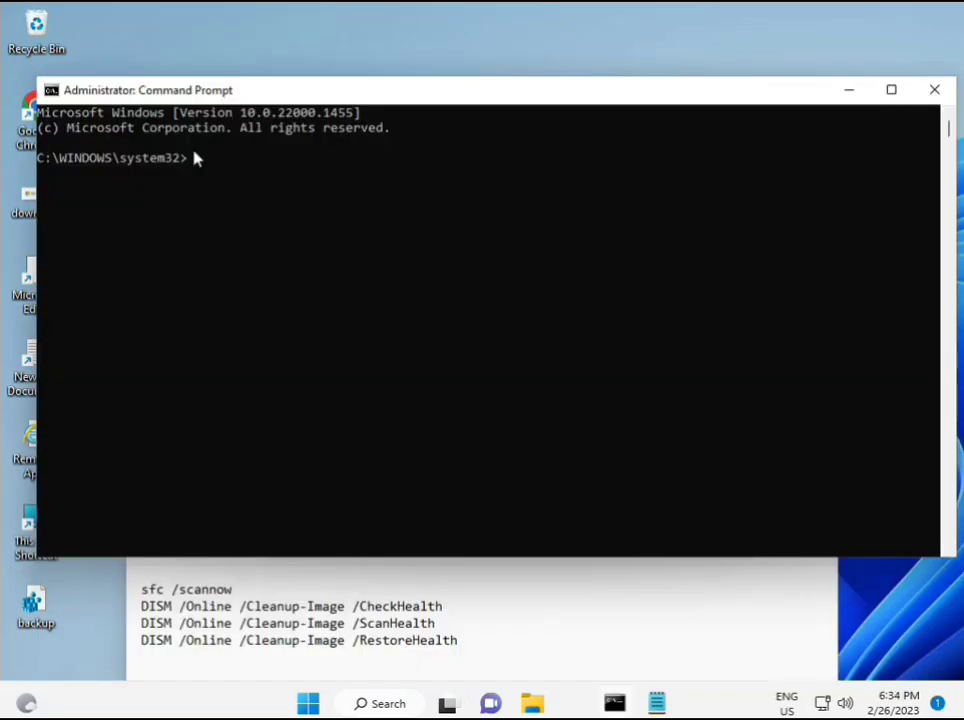
left_click(195, 159)
type("sca")
key("BackSpace")
key("BackSpace")
key("BackSpace")
type("sfc /scannow")
key("Return")
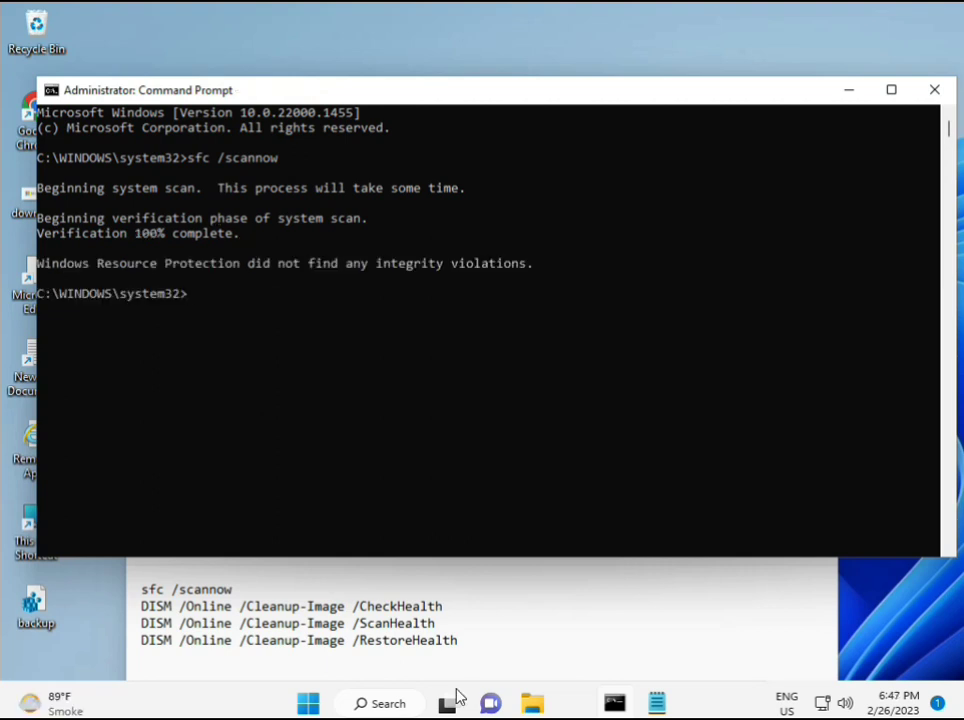
left_click_drag(141, 606, 452, 607)
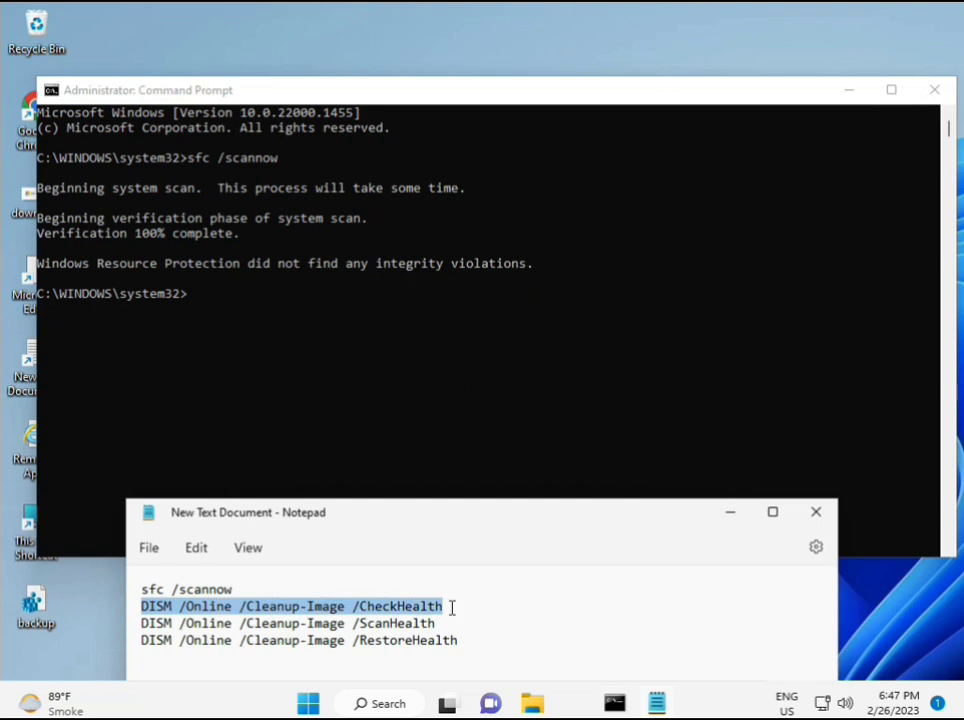
Copy DISM /Online /Cleanup-Image /CheckHealth from Notepad, paste it into Command Prompt and run it.
right_click(254, 608)
left_click(303, 321)
left_click(191, 300)
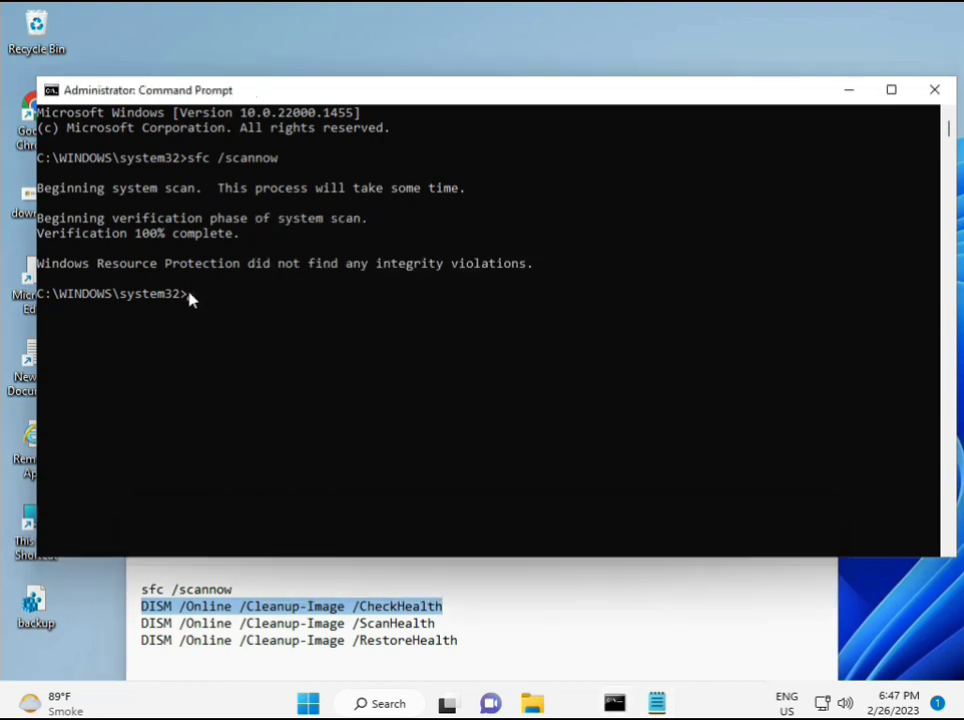
right_click(78, 93)
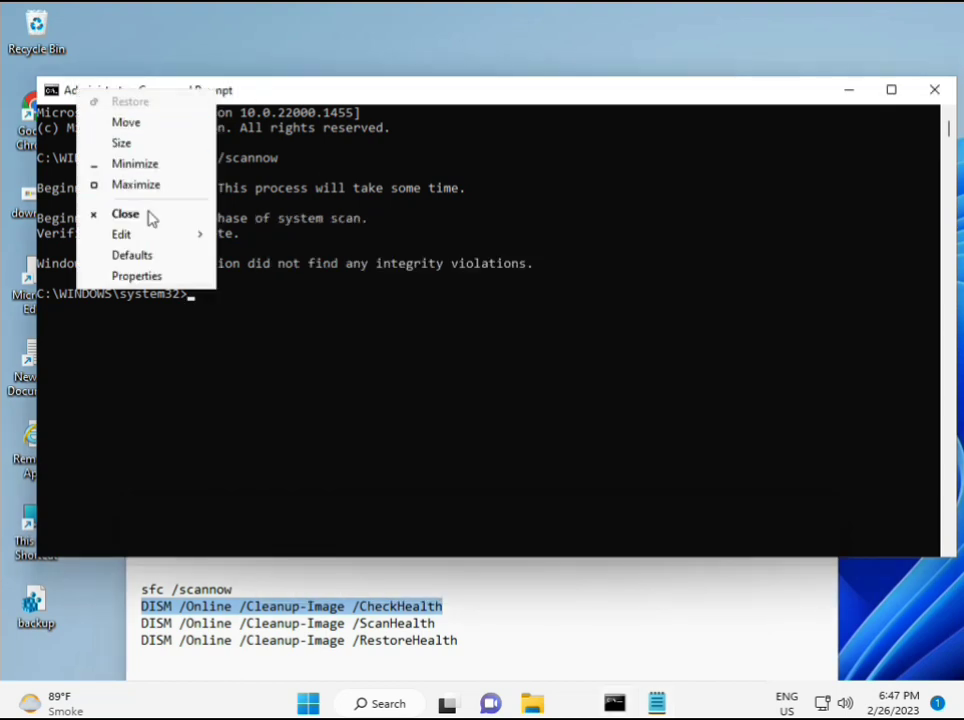
mouse_move(166, 233)
left_click(255, 276)
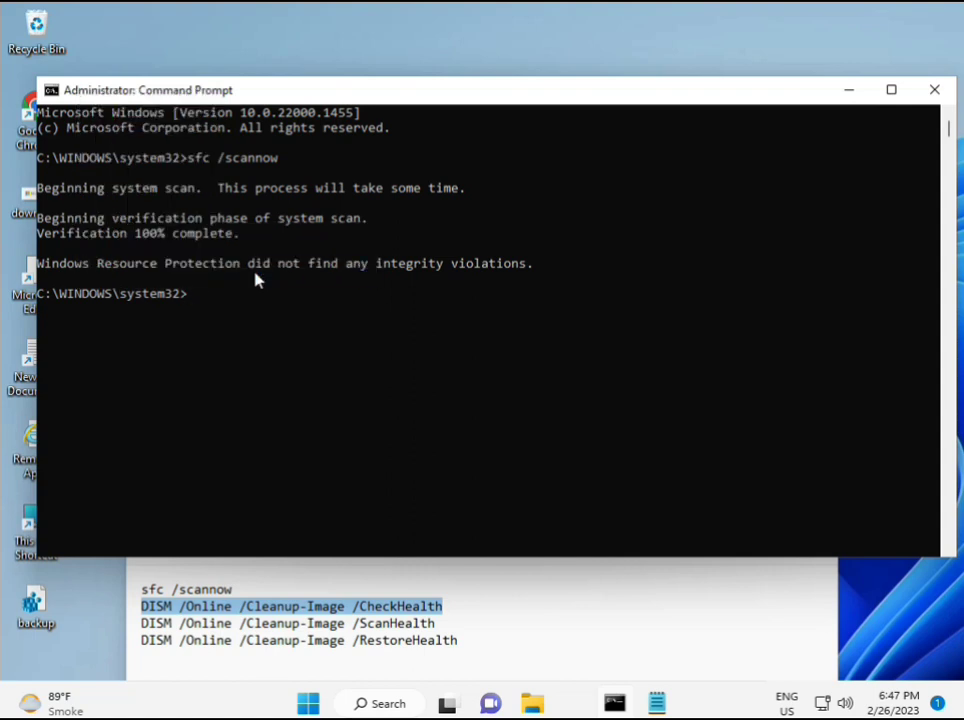
left_click(185, 314)
key("Return")
key("Return")
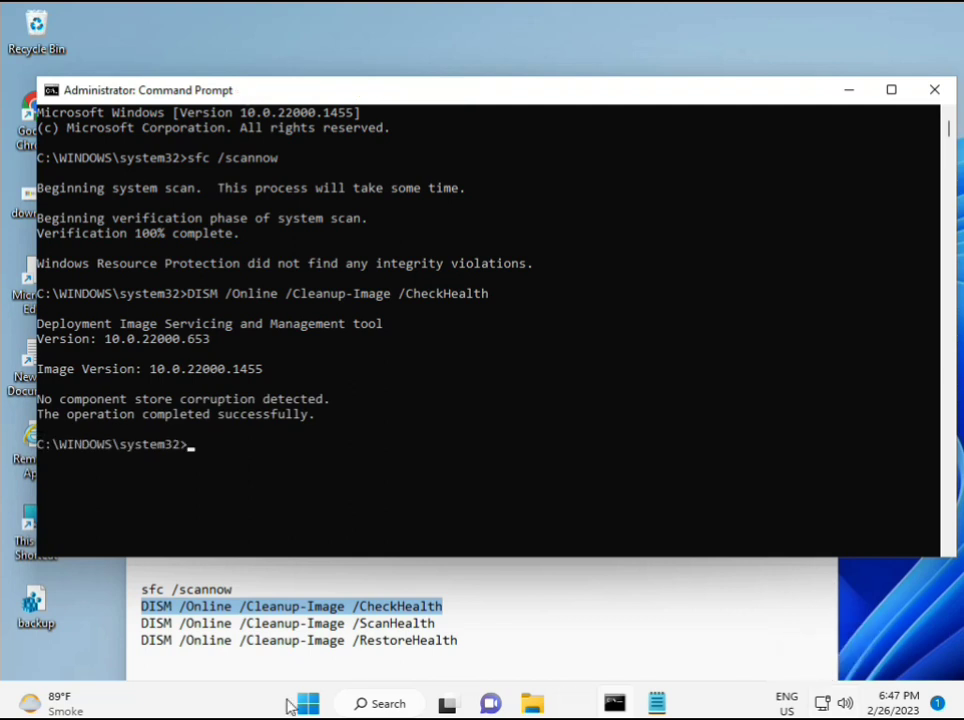
Bring Notepad forward and select the DISM /Online /Cleanup-Image /ScanHealth line for copying.
left_click(138, 623)
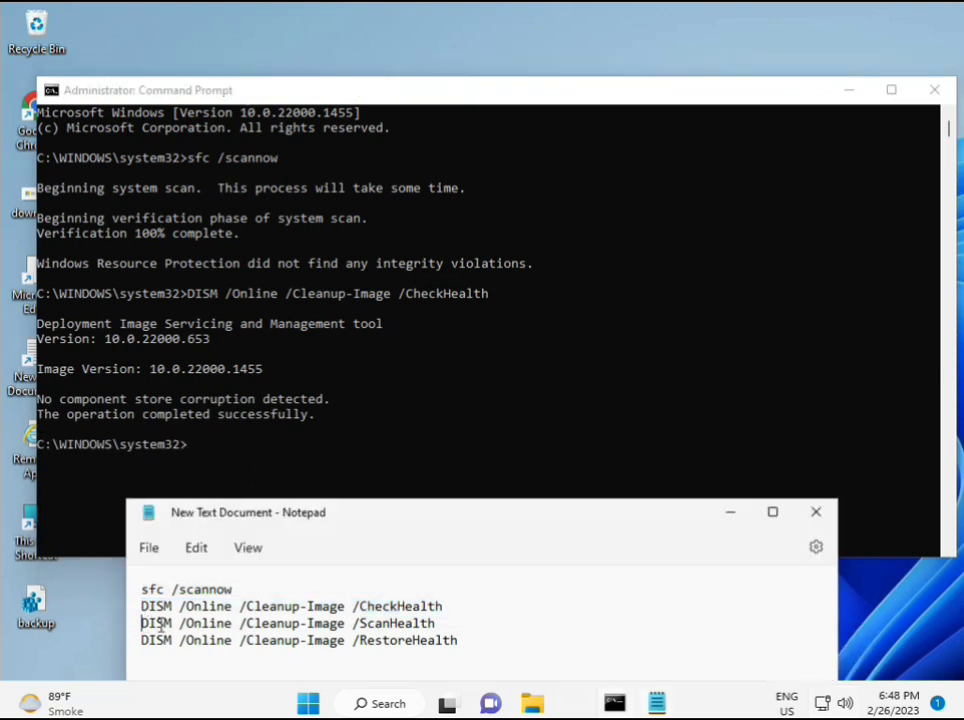
left_click(459, 623, "shift")
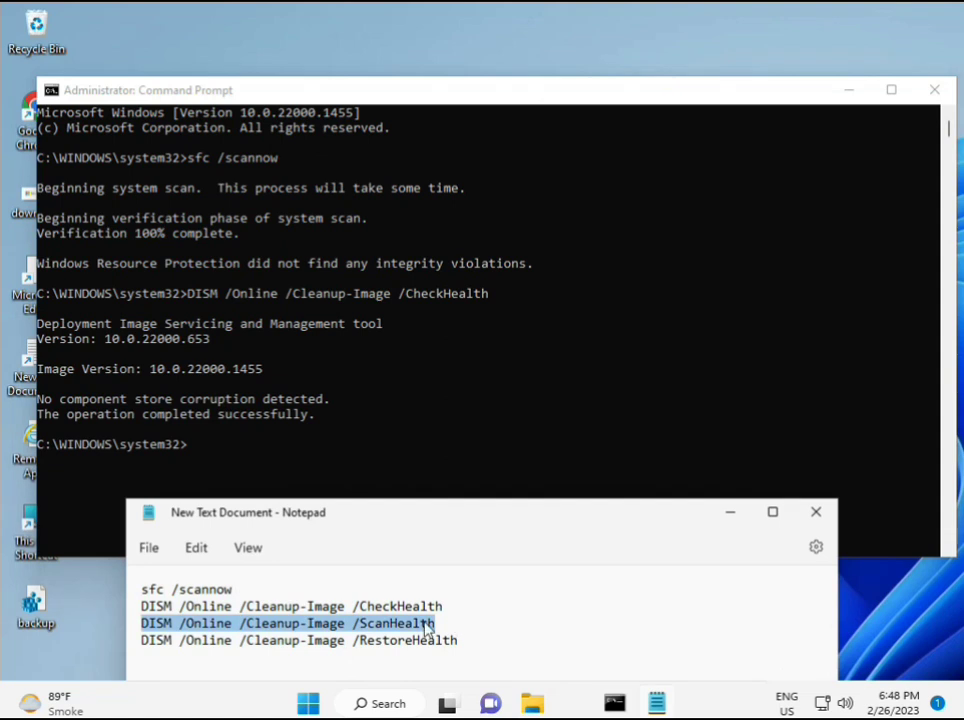
right_click(424, 627)
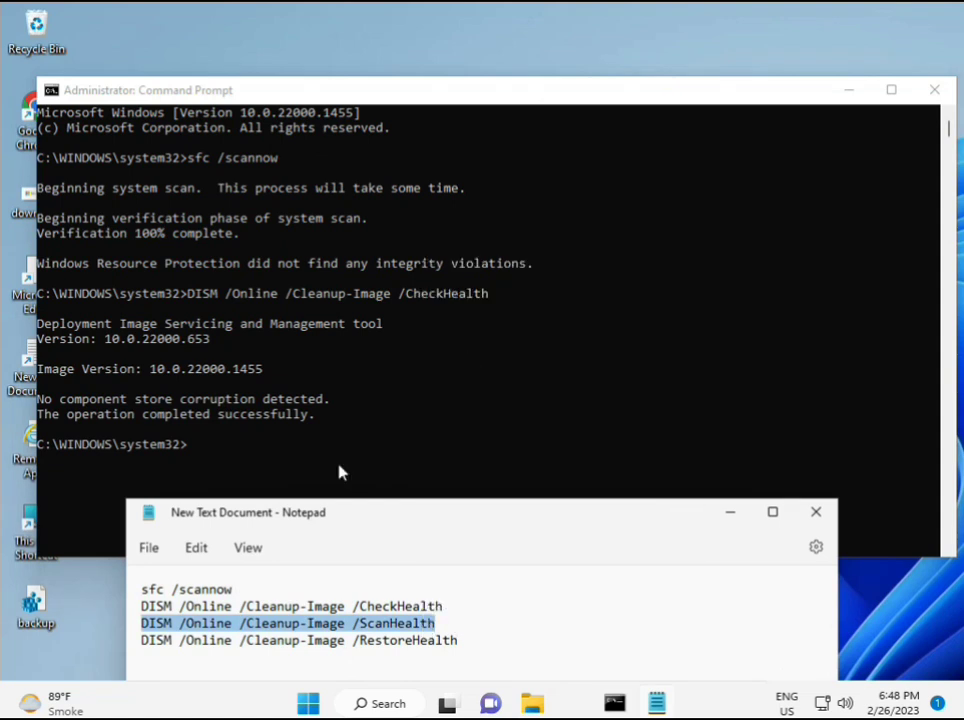